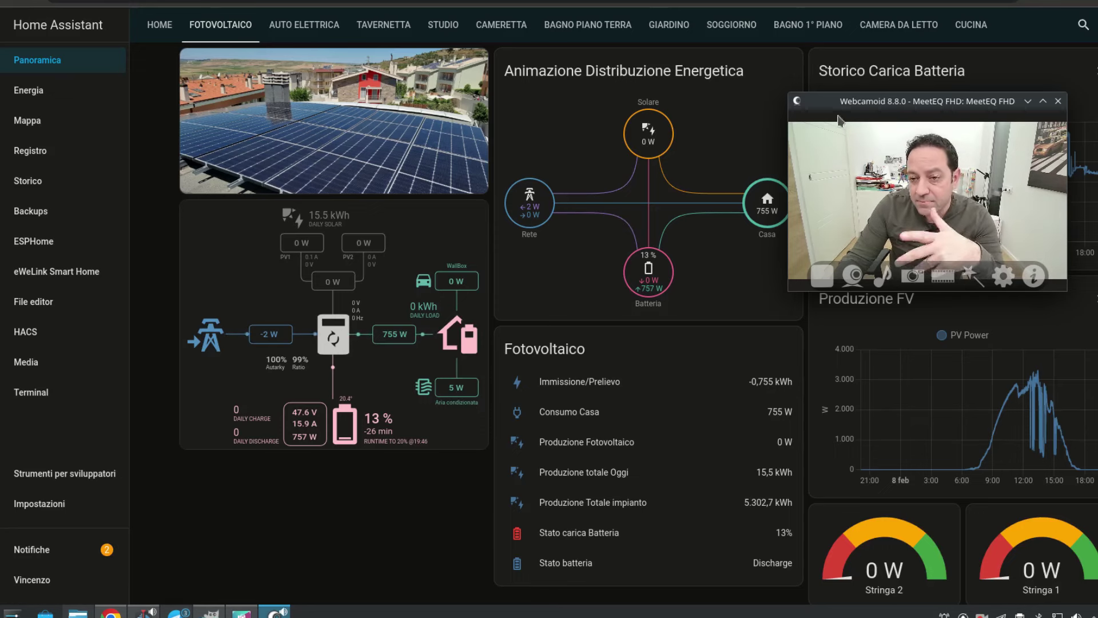
Read the article's section on installing the Sunsynk Power Flow card through HACS and adding it to a dashboard.
{"action": "left_click_drag", "start_coordinate": [878, 103], "coordinate": [892, 83]}
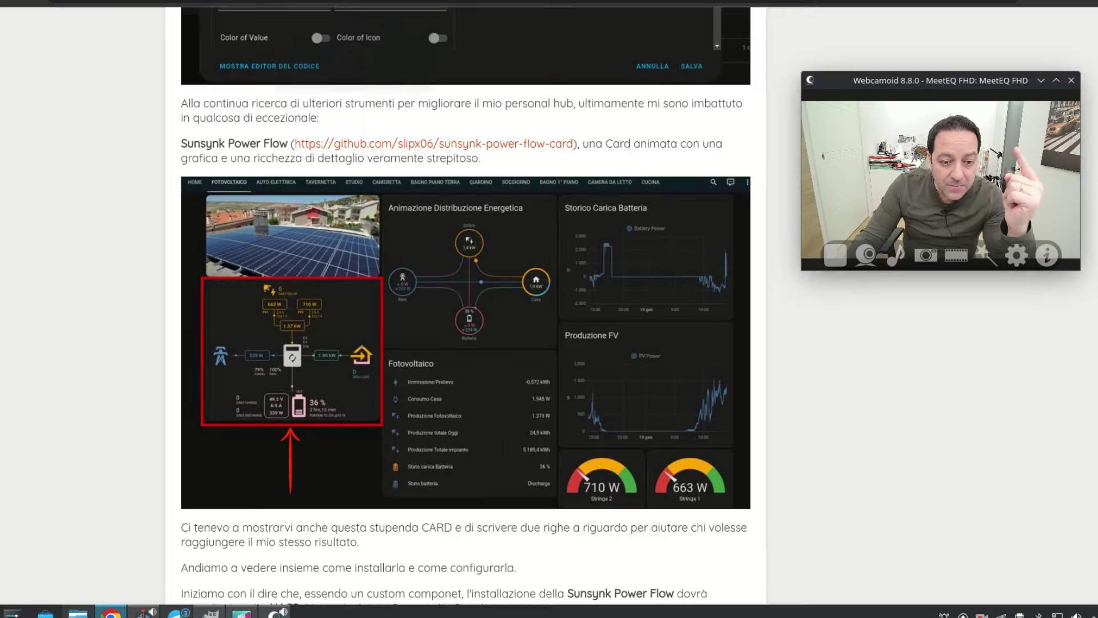
{"action": "scroll", "coordinate": [424, 283], "scroll_direction": "down", "scroll_amount": 8}
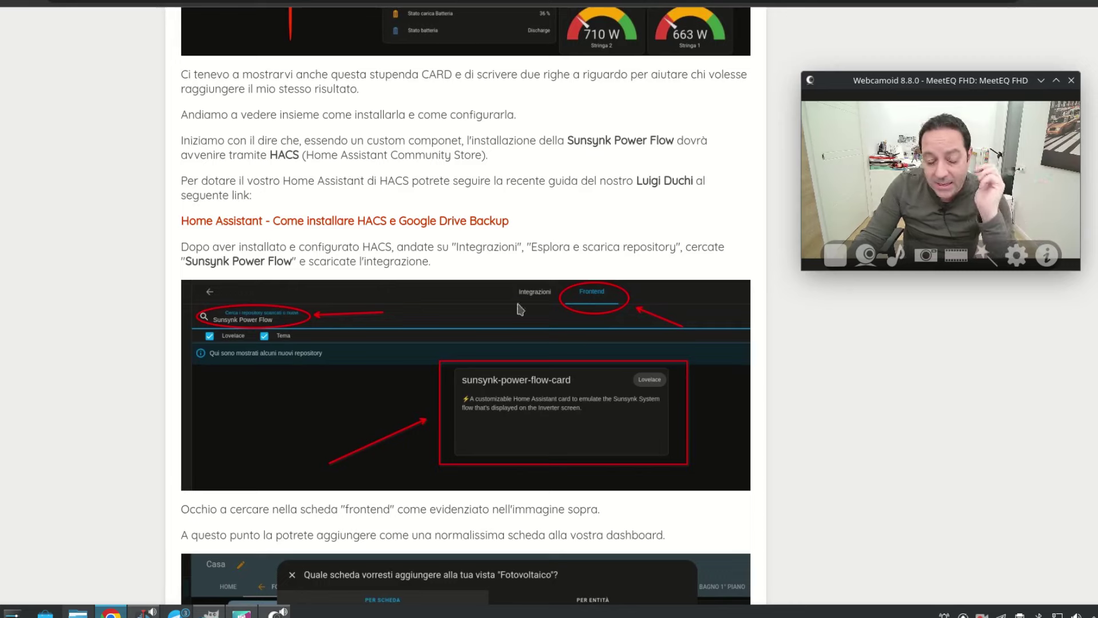
{"action": "scroll", "coordinate": [474, 245], "scroll_direction": "down", "scroll_amount": 5}
{"action": "scroll", "coordinate": [590, 197], "scroll_direction": "down", "scroll_amount": 3}
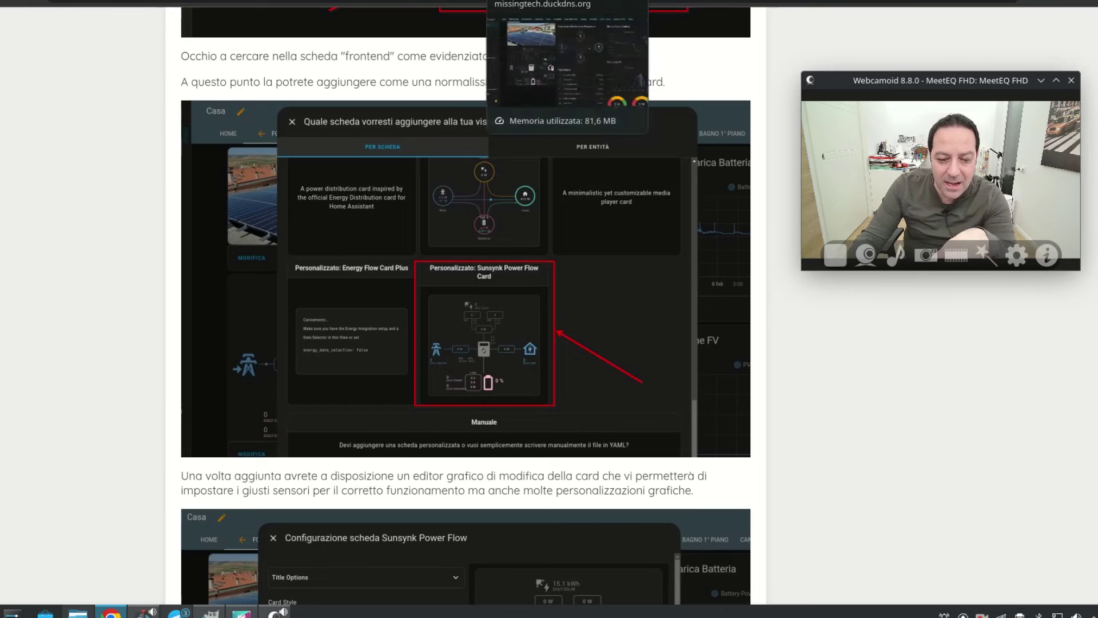
{"action": "scroll", "coordinate": [503, 234], "scroll_direction": "down", "scroll_amount": 6}
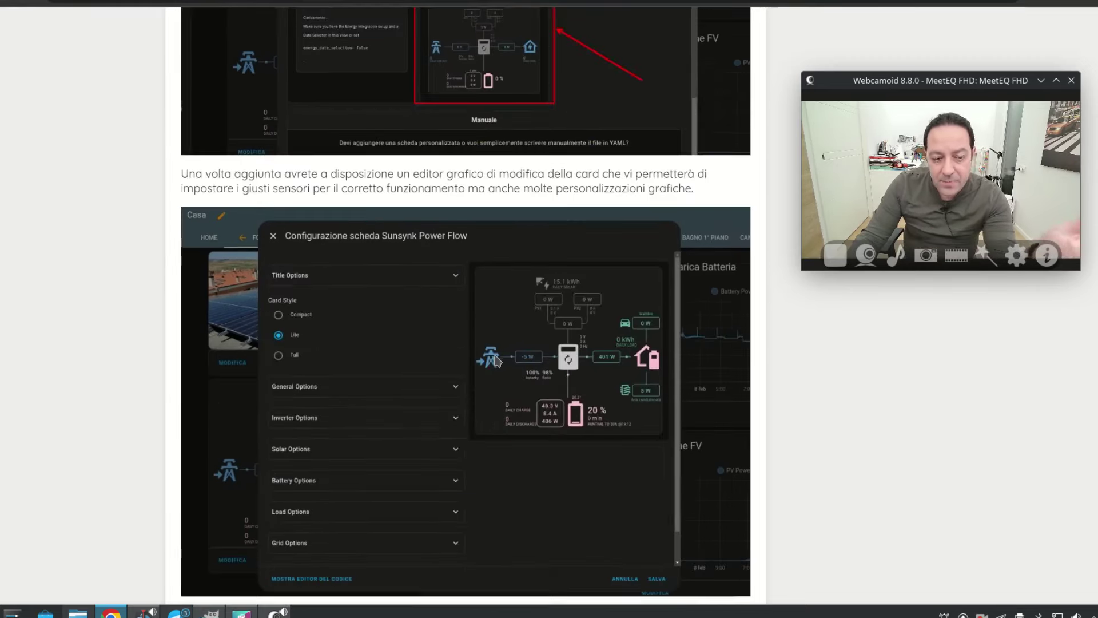
Switch to the Sunsynk Power Flow card configuration in Home Assistant and preview the Compact and Full card styles, returning to Lite.
{"action": "key", "text": "ctrl+Tab"}
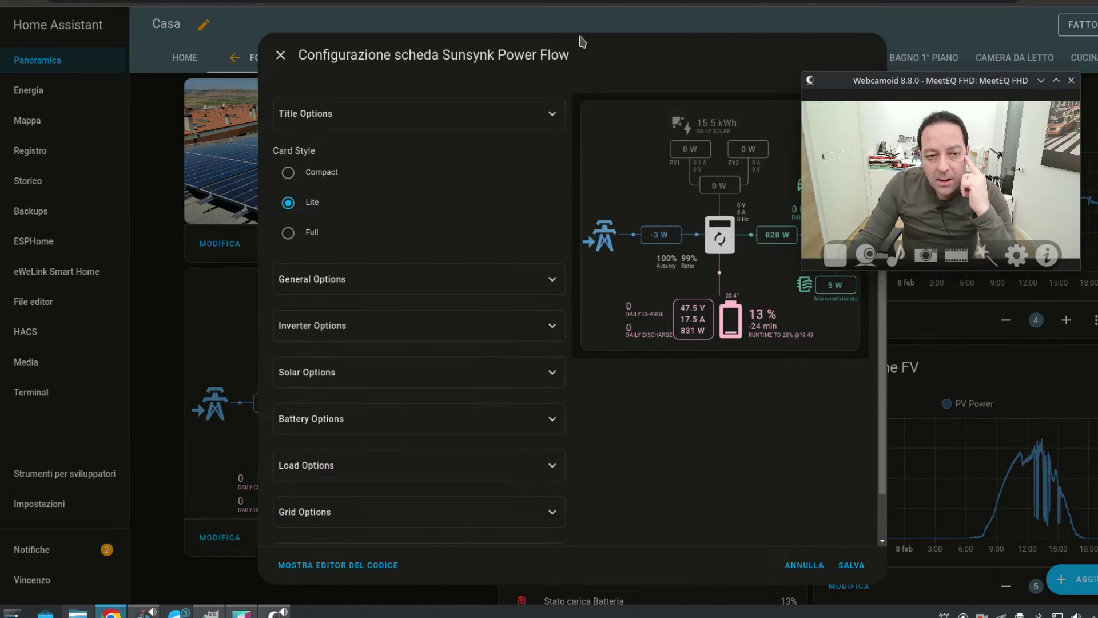
{"action": "left_click_drag", "start_coordinate": [910, 86], "coordinate": [988, 137]}
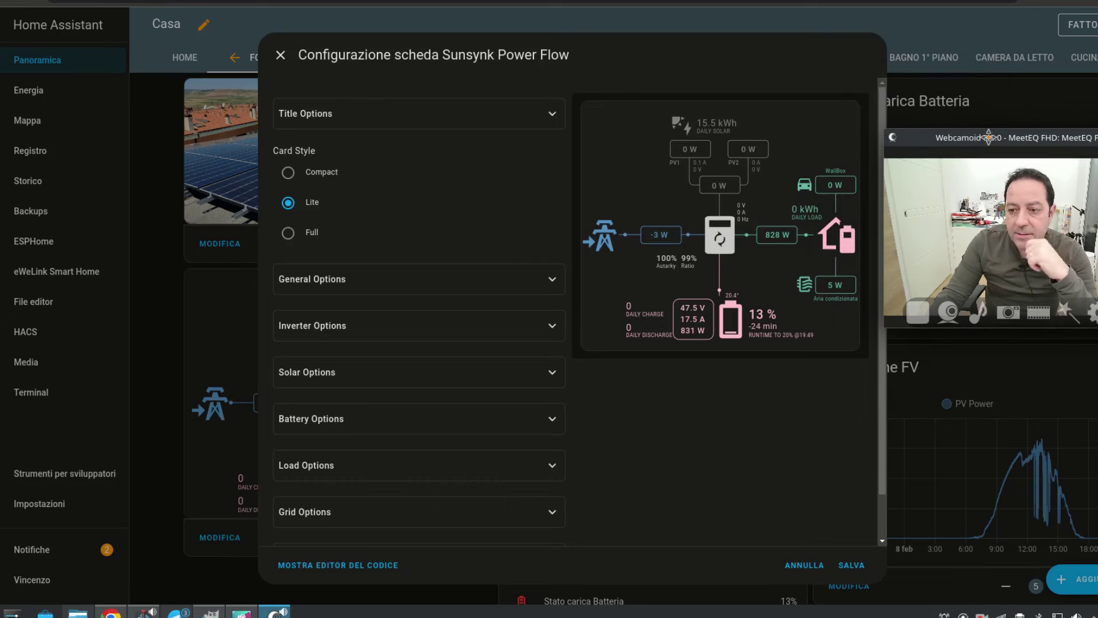
{"action": "left_click", "coordinate": [289, 173]}
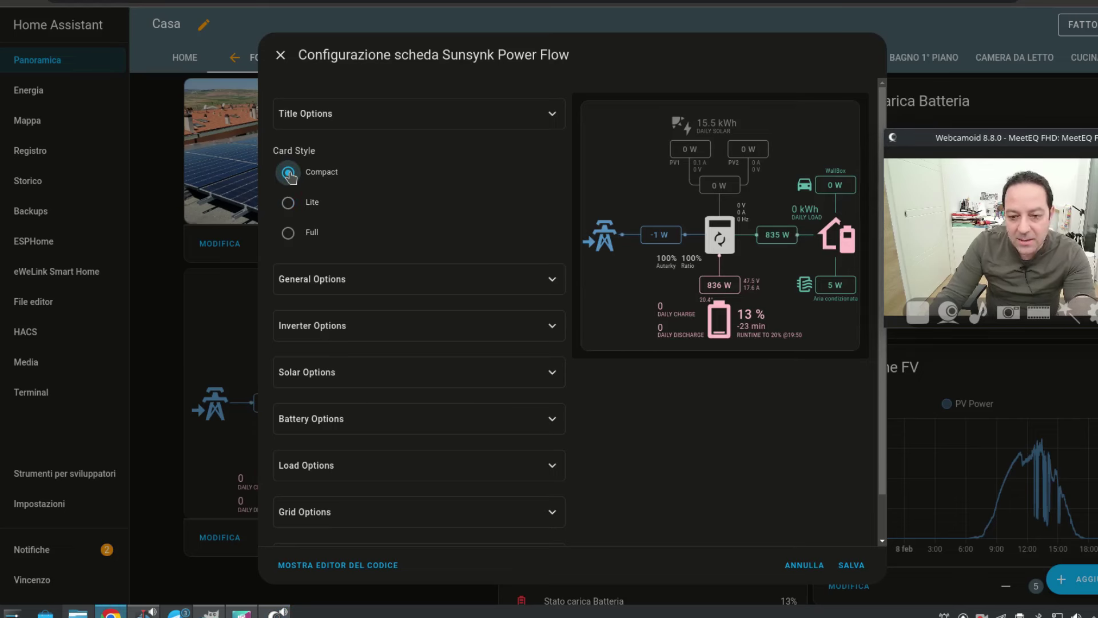
{"action": "left_click", "coordinate": [288, 203]}
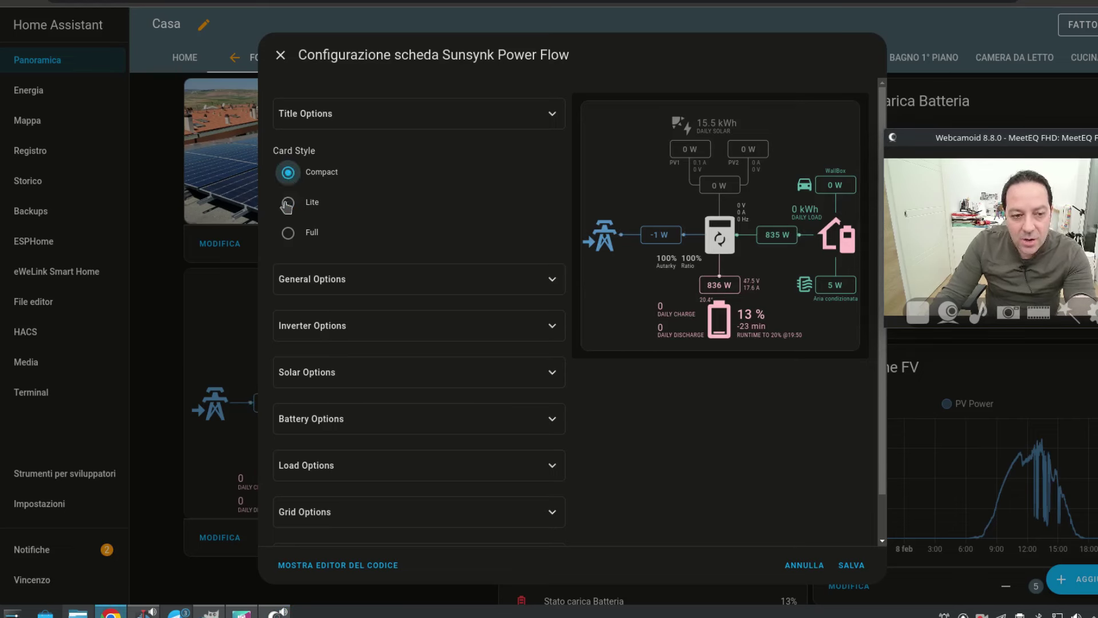
{"action": "left_click", "coordinate": [288, 234]}
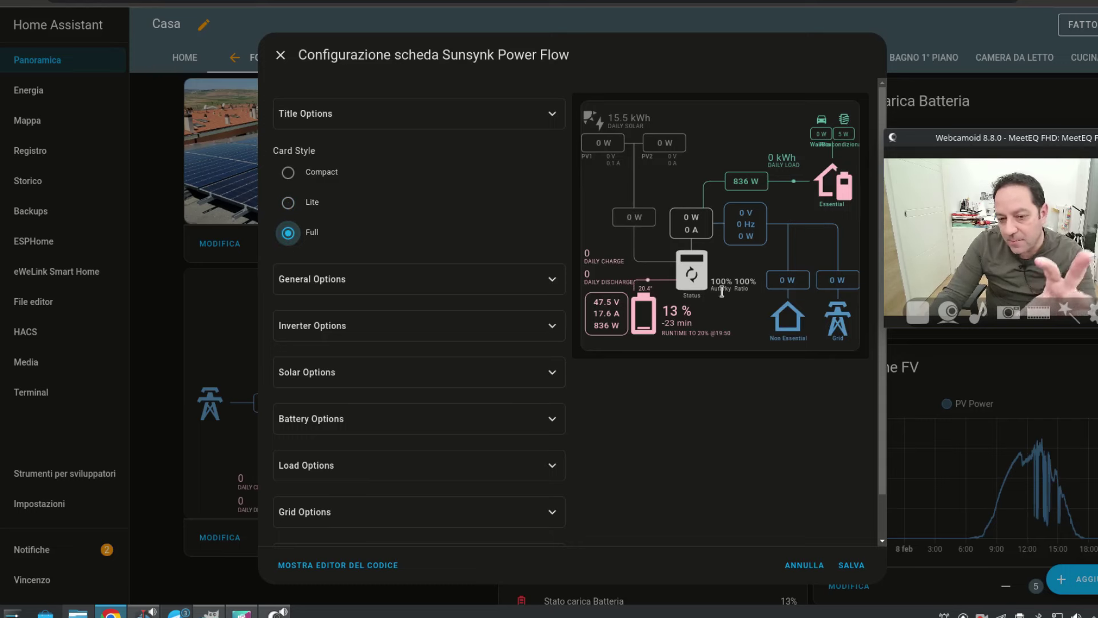
{"action": "left_click", "coordinate": [289, 200]}
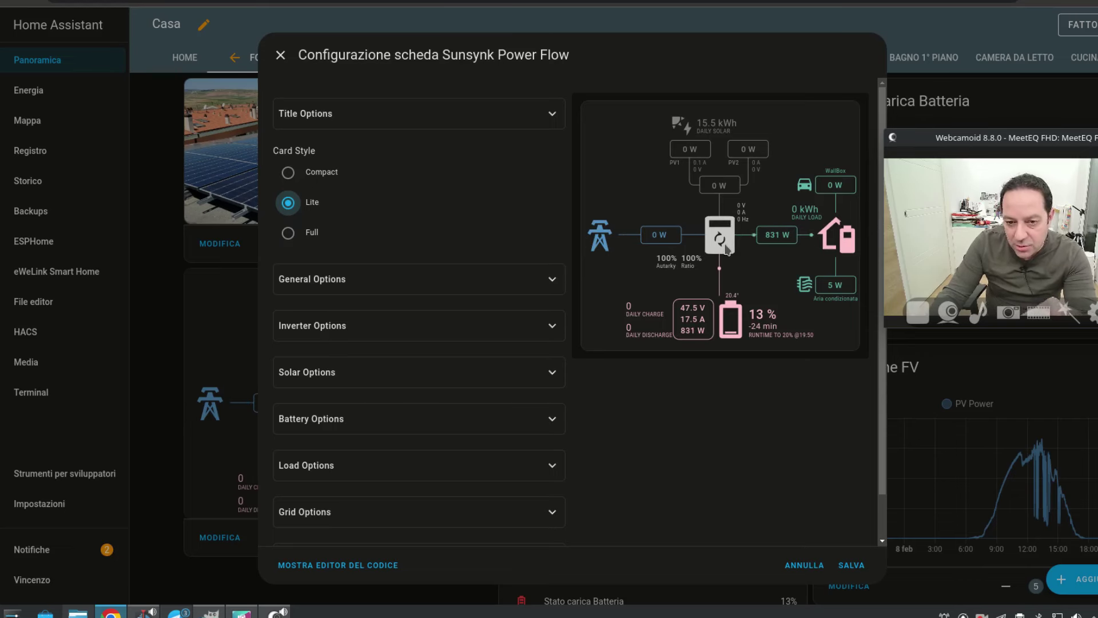
{"action": "left_click", "coordinate": [295, 232]}
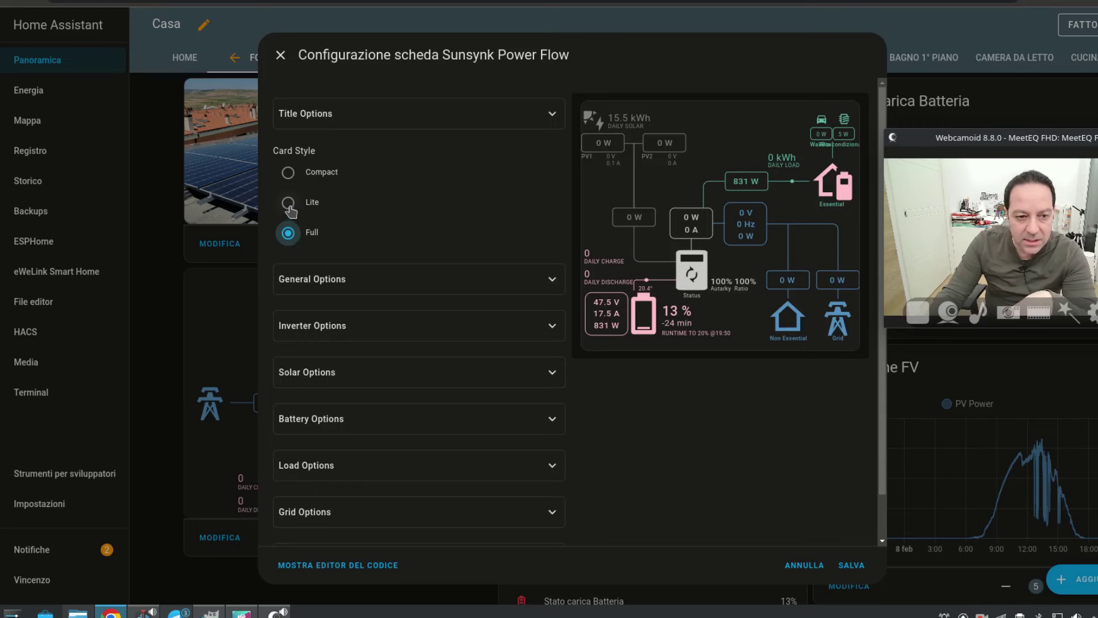
{"action": "left_click", "coordinate": [290, 206]}
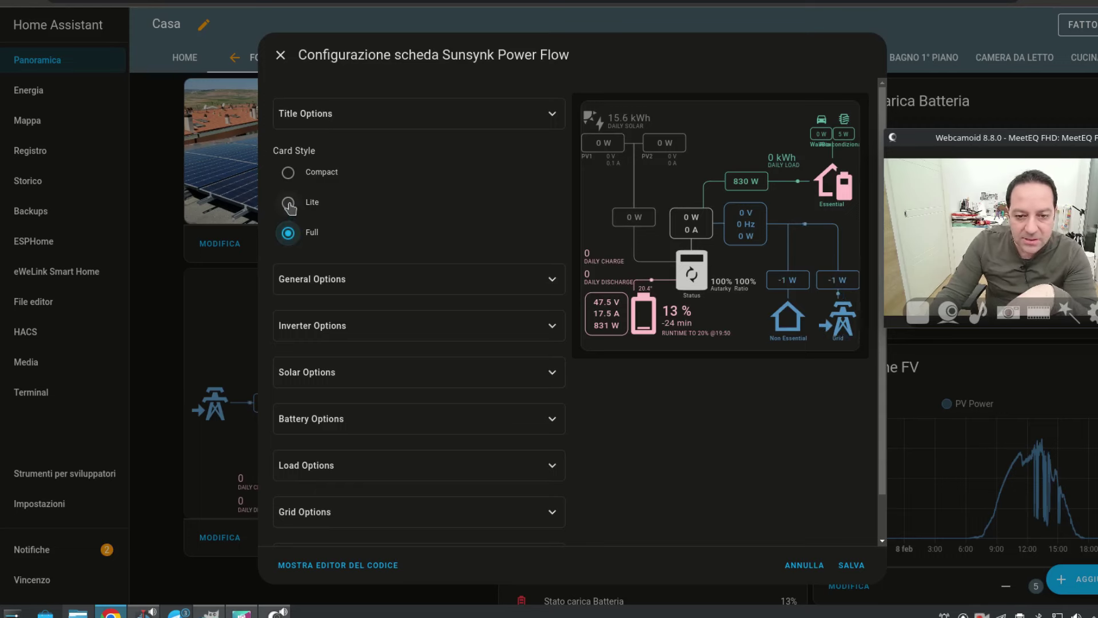
In the general options, switch Show Solar and Show Battery off and back on, one at a time, to test the card preview.
{"action": "left_click", "coordinate": [551, 280]}
{"action": "scroll", "coordinate": [286, 280], "scroll_direction": "down", "scroll_amount": 3}
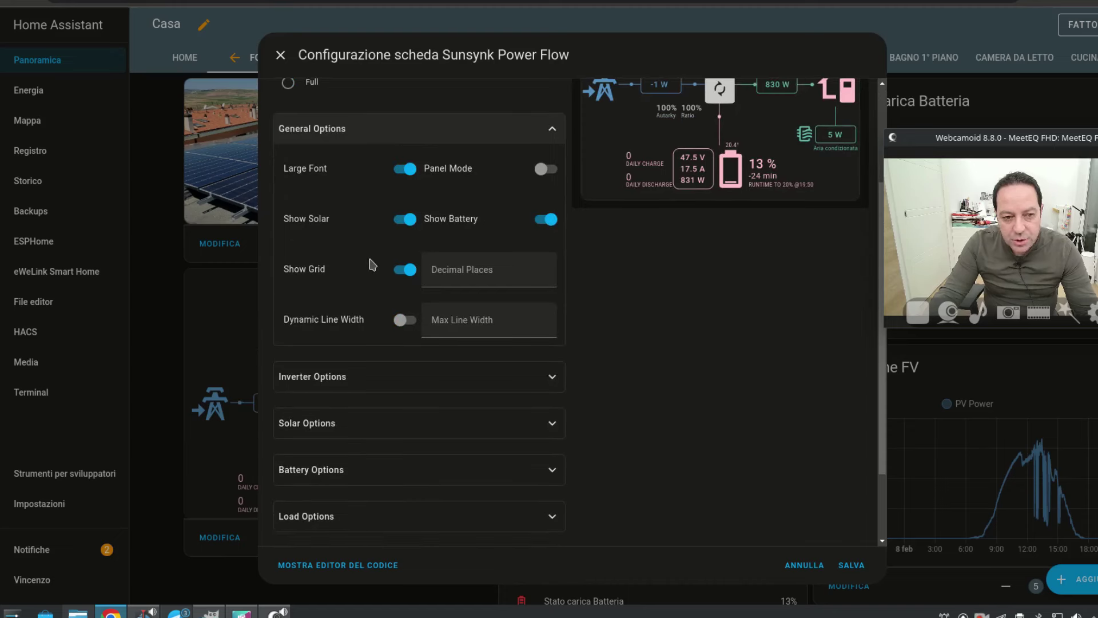
{"action": "scroll", "coordinate": [374, 266], "scroll_direction": "up", "scroll_amount": 2}
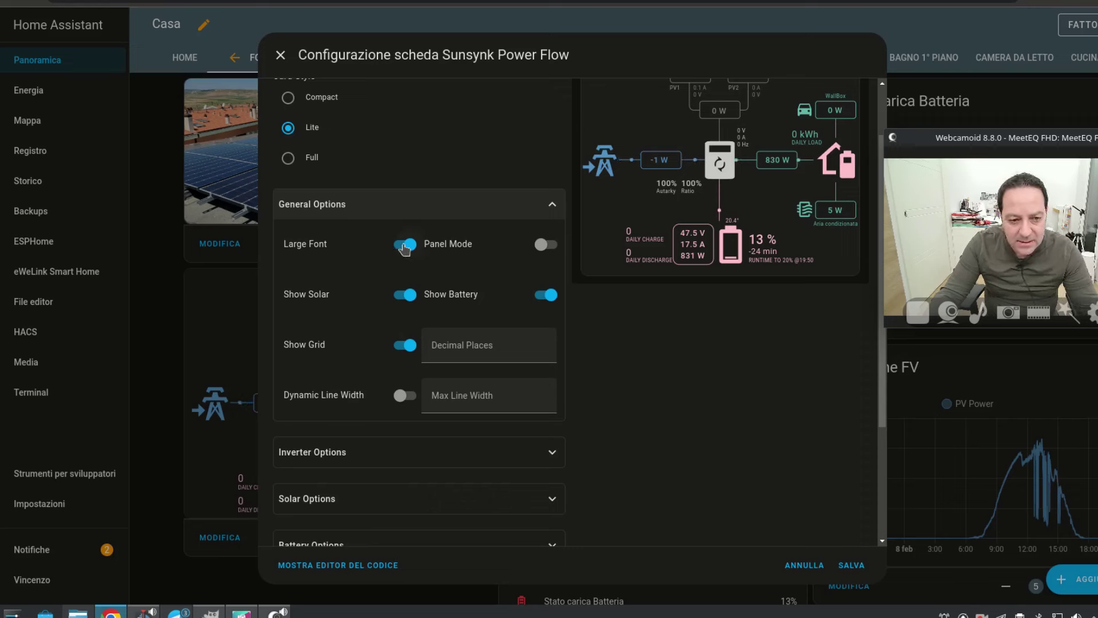
{"action": "left_click", "coordinate": [404, 295]}
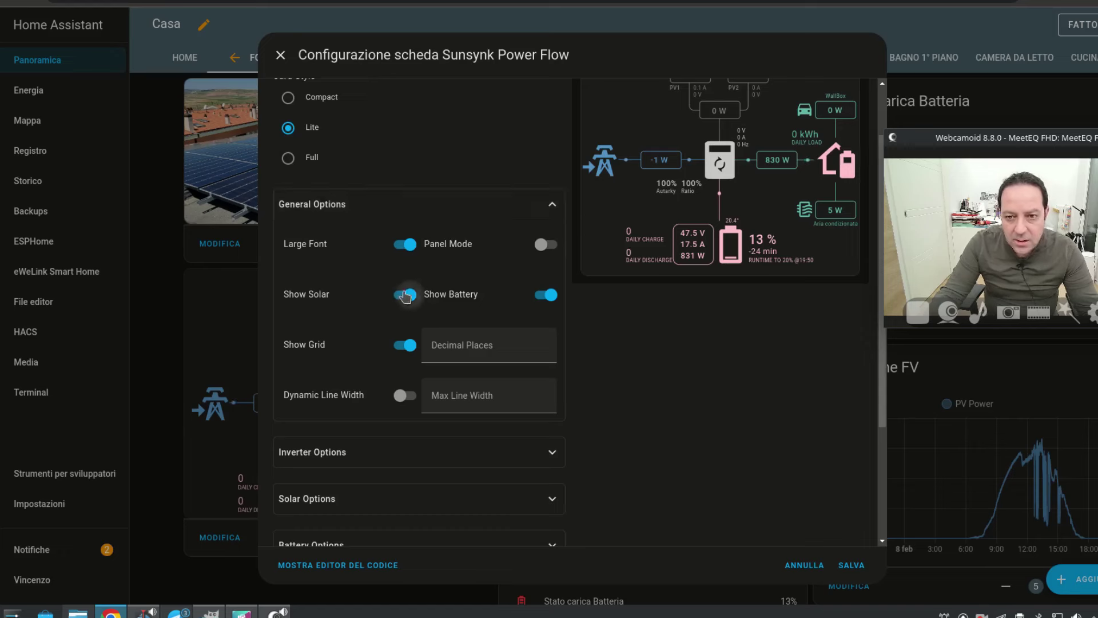
{"action": "scroll", "coordinate": [441, 303], "scroll_direction": "up", "scroll_amount": 2}
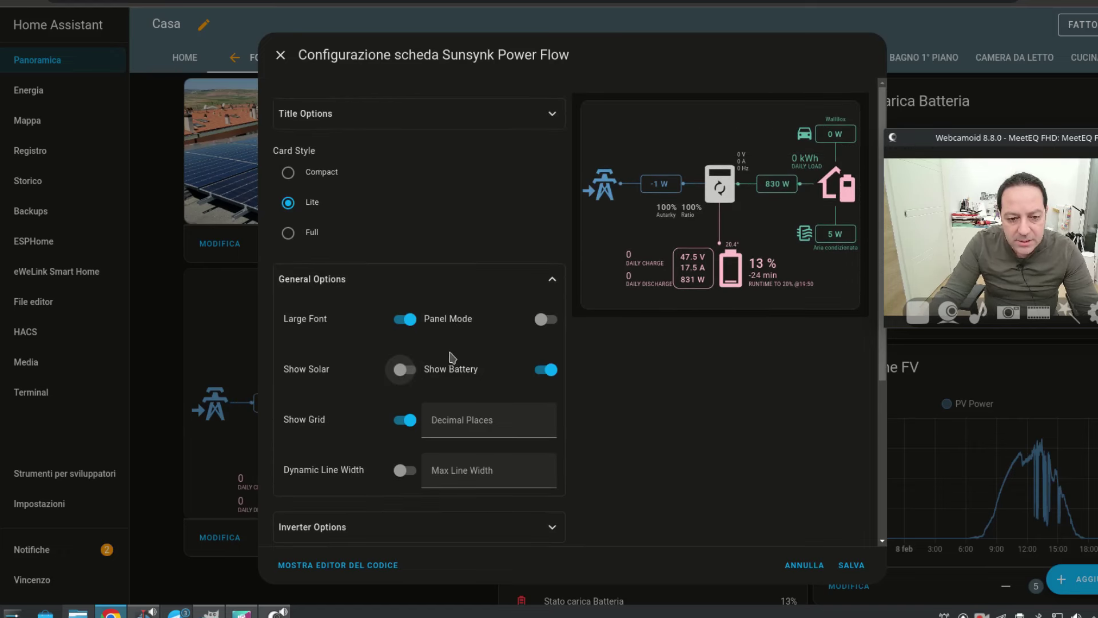
{"action": "left_click", "coordinate": [406, 369]}
{"action": "left_click", "coordinate": [549, 370]}
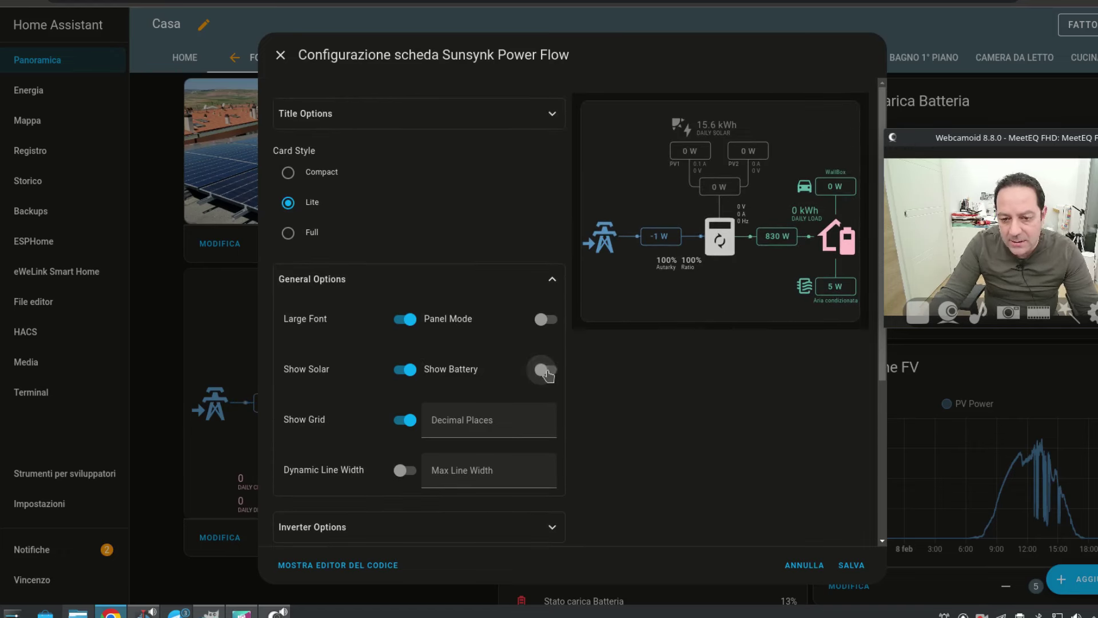
{"action": "left_click", "coordinate": [549, 370]}
Examine the inverter options, including the available inverter models, autarky modes and colour, and collapse the section.
{"action": "scroll", "coordinate": [522, 344], "scroll_direction": "down", "scroll_amount": 5}
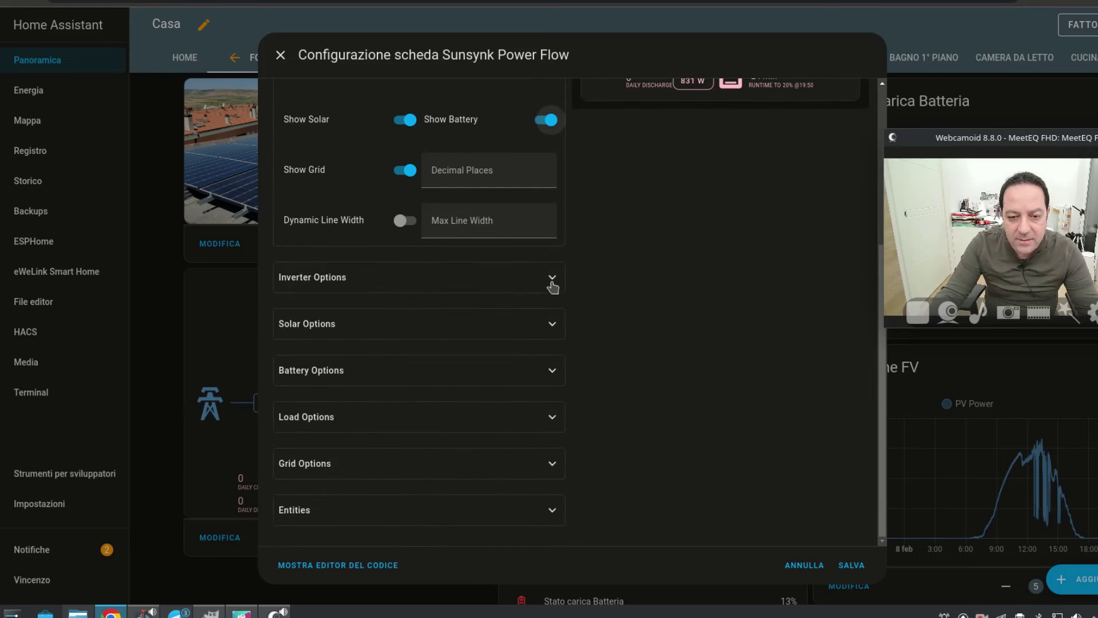
{"action": "left_click", "coordinate": [551, 279]}
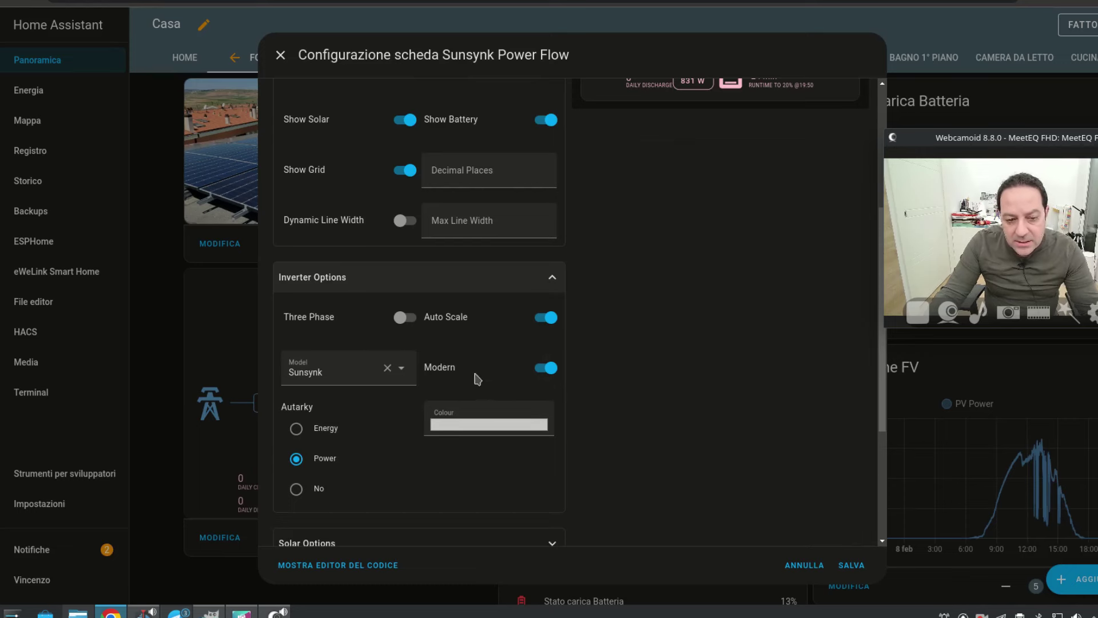
{"action": "left_click", "coordinate": [401, 368]}
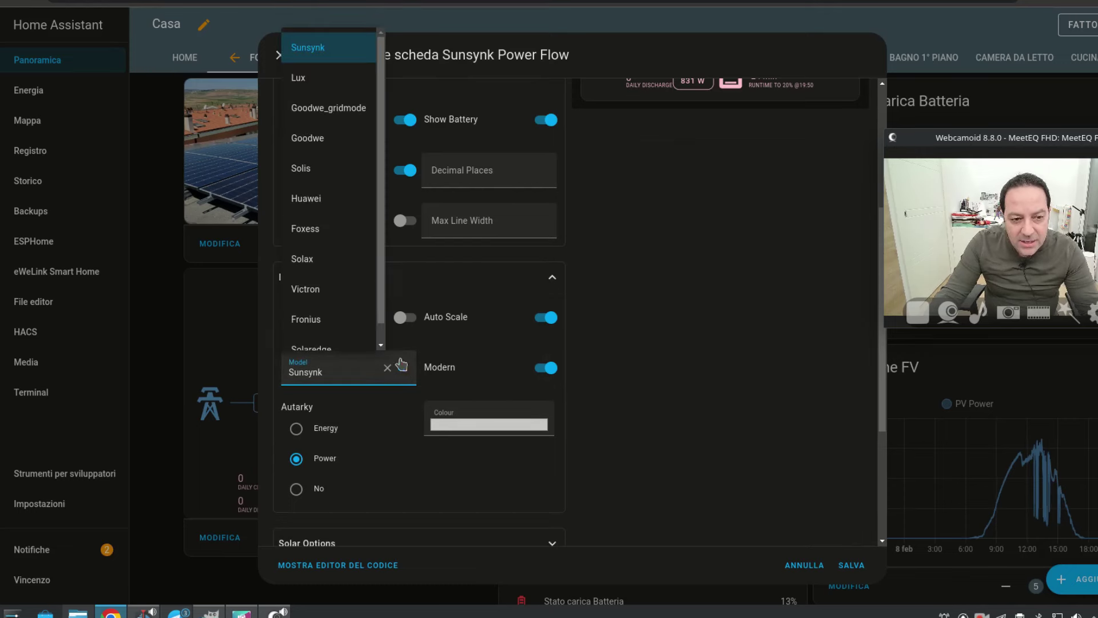
{"action": "scroll", "coordinate": [382, 251], "scroll_direction": "down", "scroll_amount": 1}
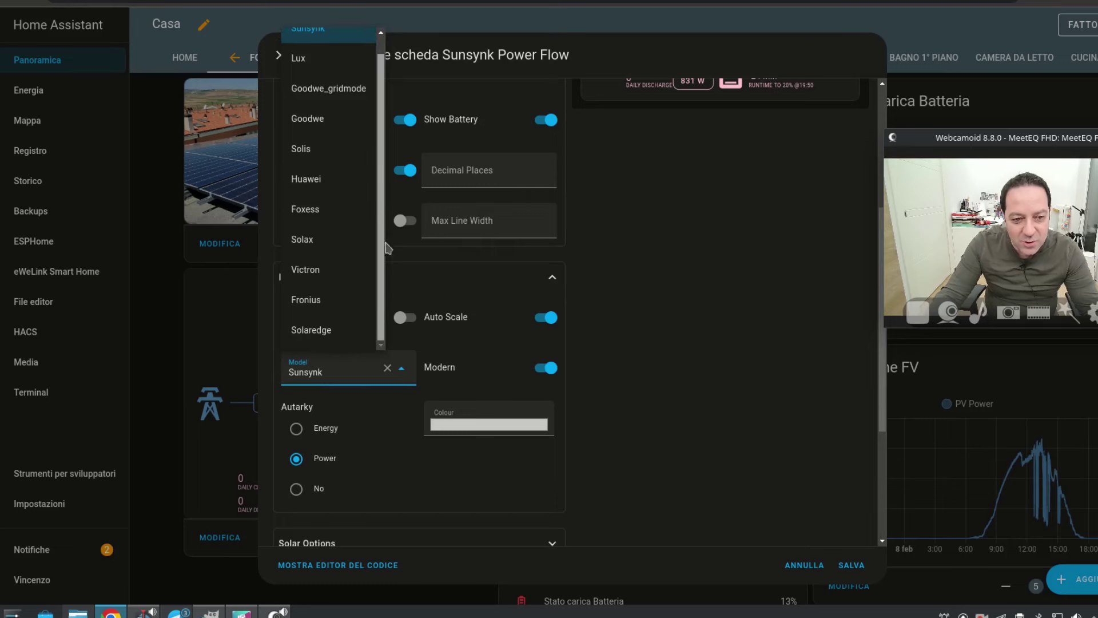
{"action": "scroll", "coordinate": [387, 247], "scroll_direction": "up", "scroll_amount": 1}
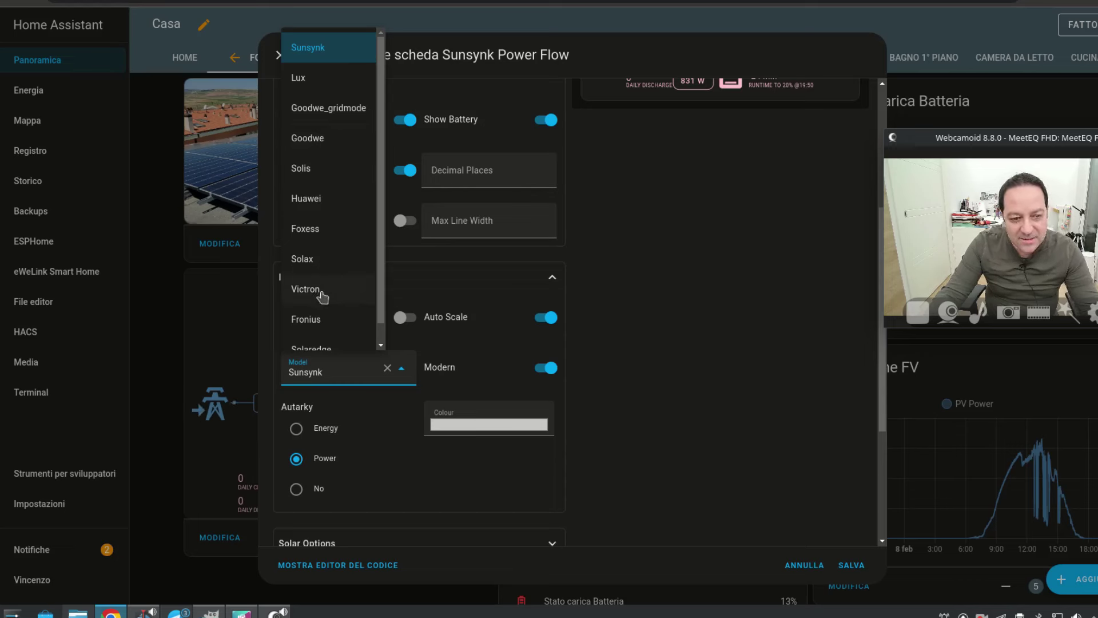
{"action": "scroll", "coordinate": [382, 308], "scroll_direction": "down", "scroll_amount": 1}
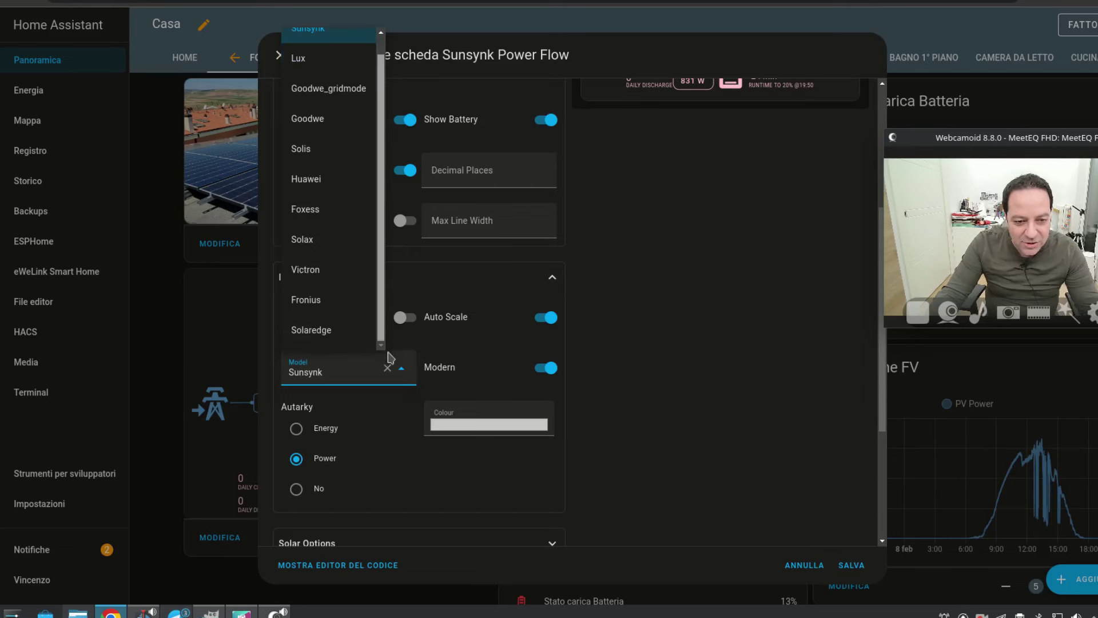
{"action": "left_click", "coordinate": [816, 350]}
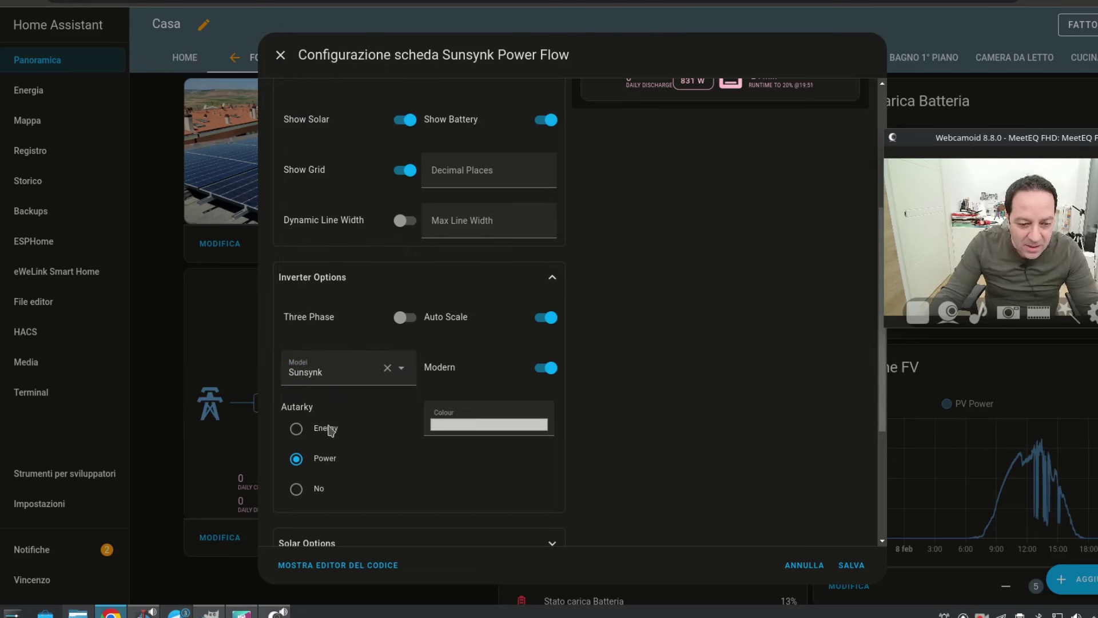
{"action": "scroll", "coordinate": [629, 367], "scroll_direction": "down", "scroll_amount": 3}
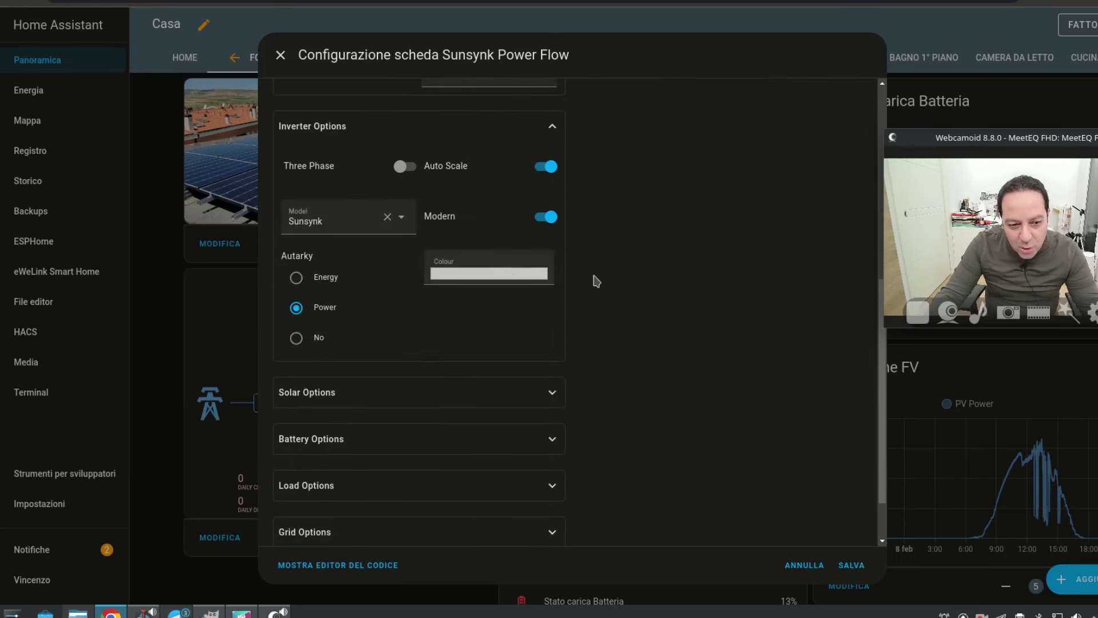
{"action": "scroll", "coordinate": [630, 286], "scroll_direction": "down", "scroll_amount": 1}
{"action": "scroll", "coordinate": [598, 294], "scroll_direction": "up", "scroll_amount": 3}
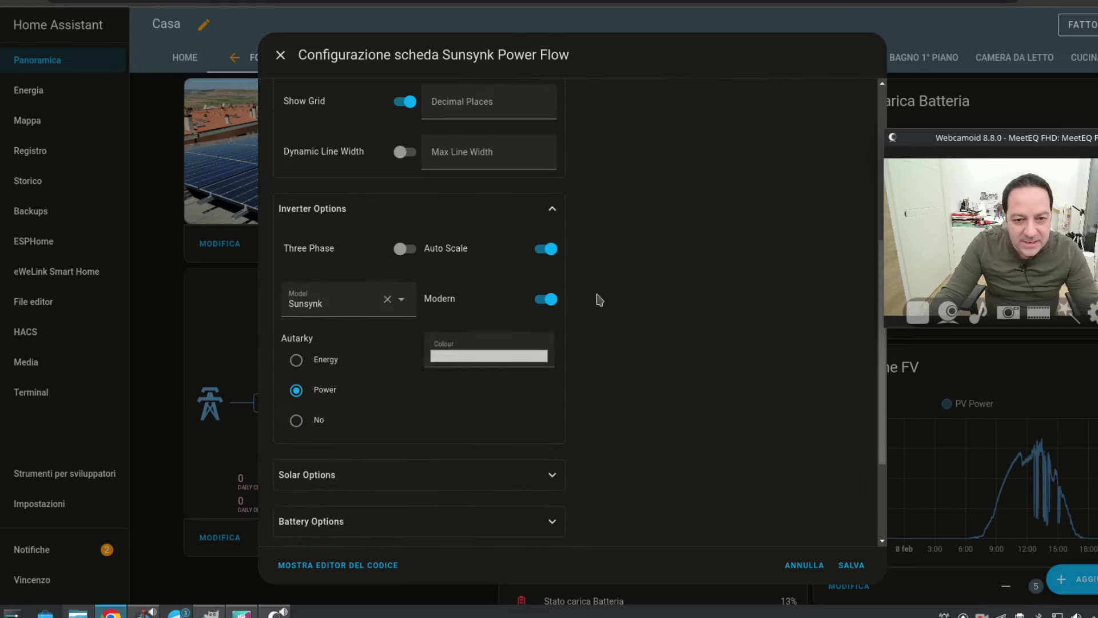
{"action": "left_click", "coordinate": [553, 212]}
{"action": "scroll", "coordinate": [629, 346], "scroll_direction": "up", "scroll_amount": 4}
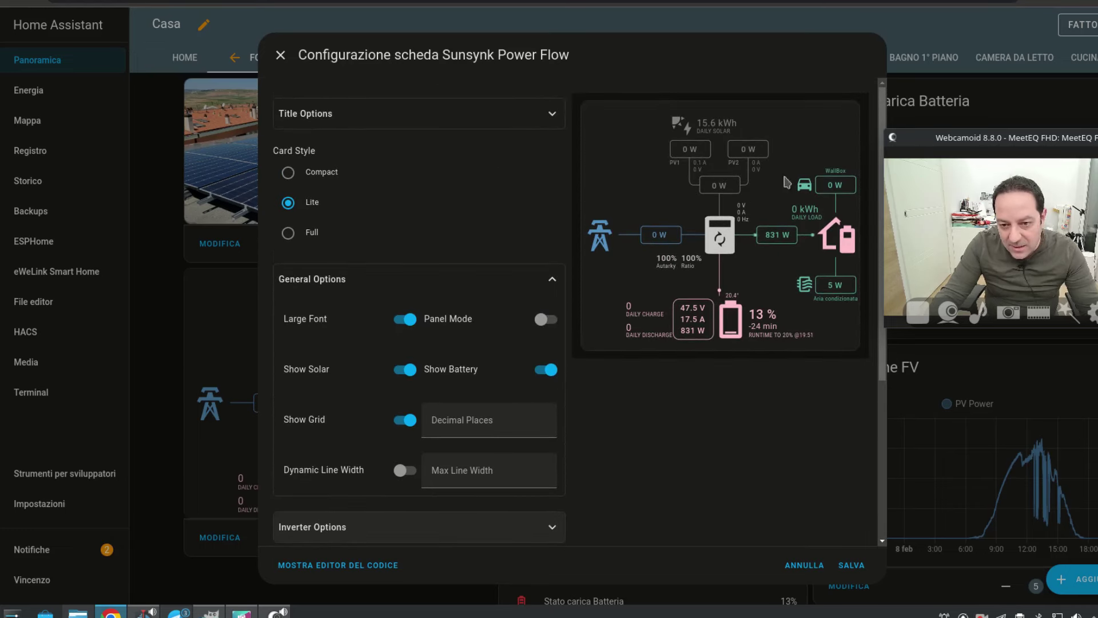
Examine the card's battery options, such as energy, shutdown SOC and display switches, and collapse the section.
{"action": "scroll", "coordinate": [711, 291], "scroll_direction": "down", "scroll_amount": 4}
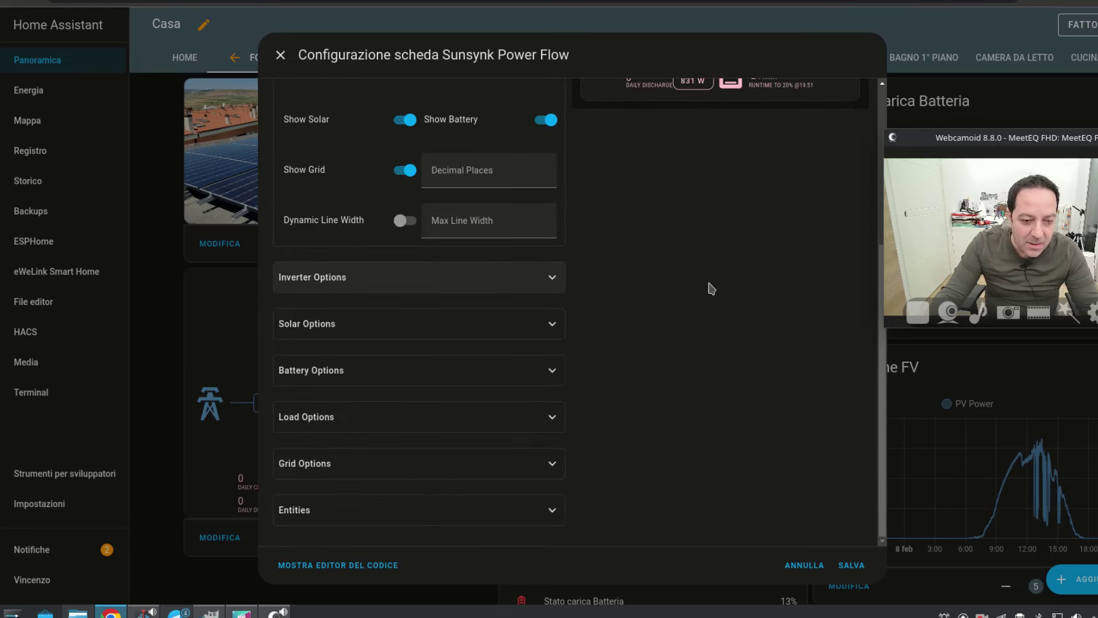
{"action": "left_click", "coordinate": [553, 372]}
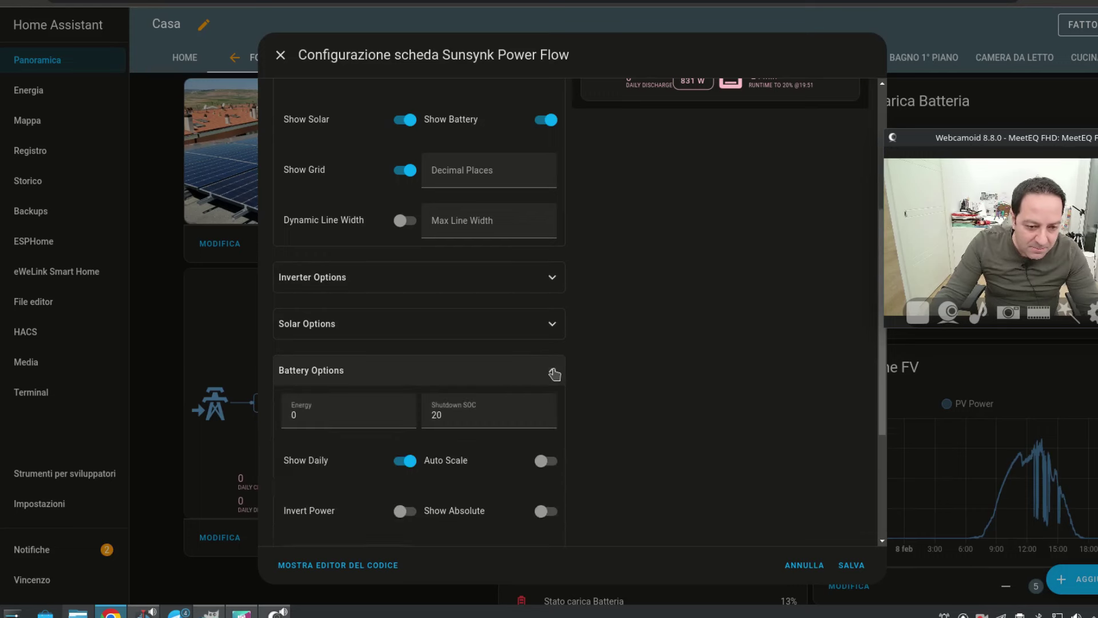
{"action": "scroll", "coordinate": [588, 321], "scroll_direction": "down", "scroll_amount": 3}
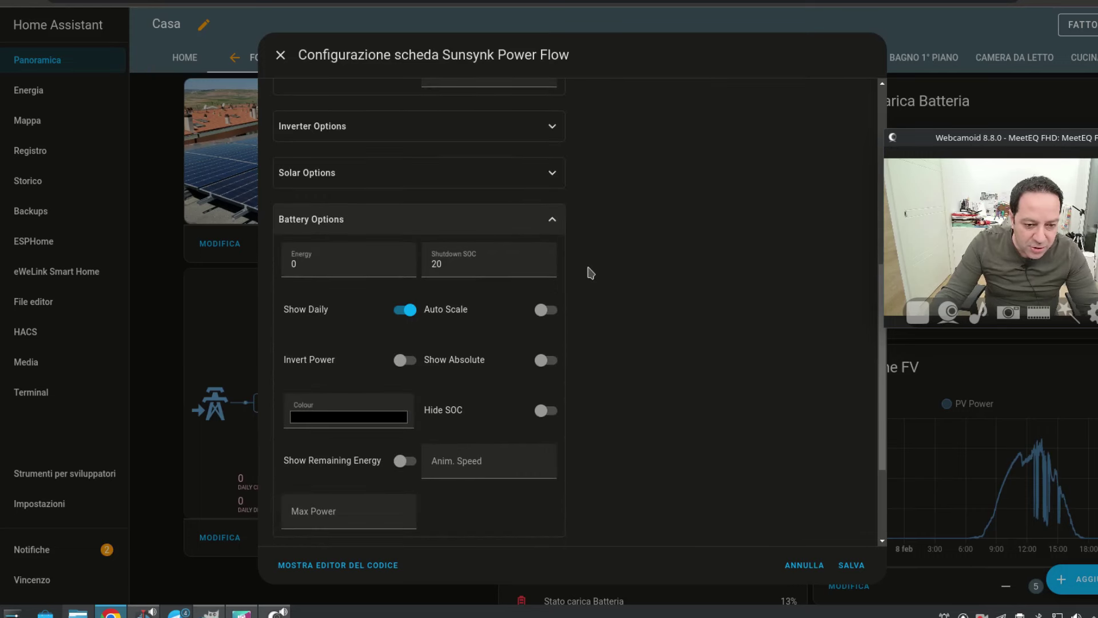
{"action": "left_click", "coordinate": [552, 220]}
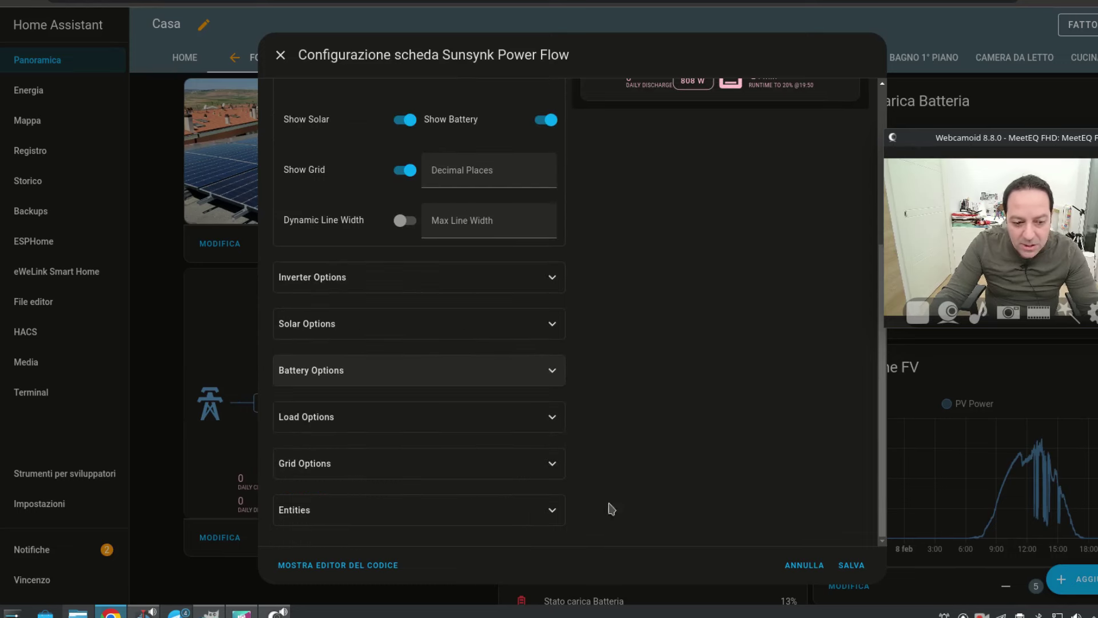
Expand the card's Entities section and examine its solar, battery, inverter, load and grid groups alongside the card preview.
{"action": "left_click", "coordinate": [553, 511]}
{"action": "scroll", "coordinate": [711, 358], "scroll_direction": "down", "scroll_amount": 4}
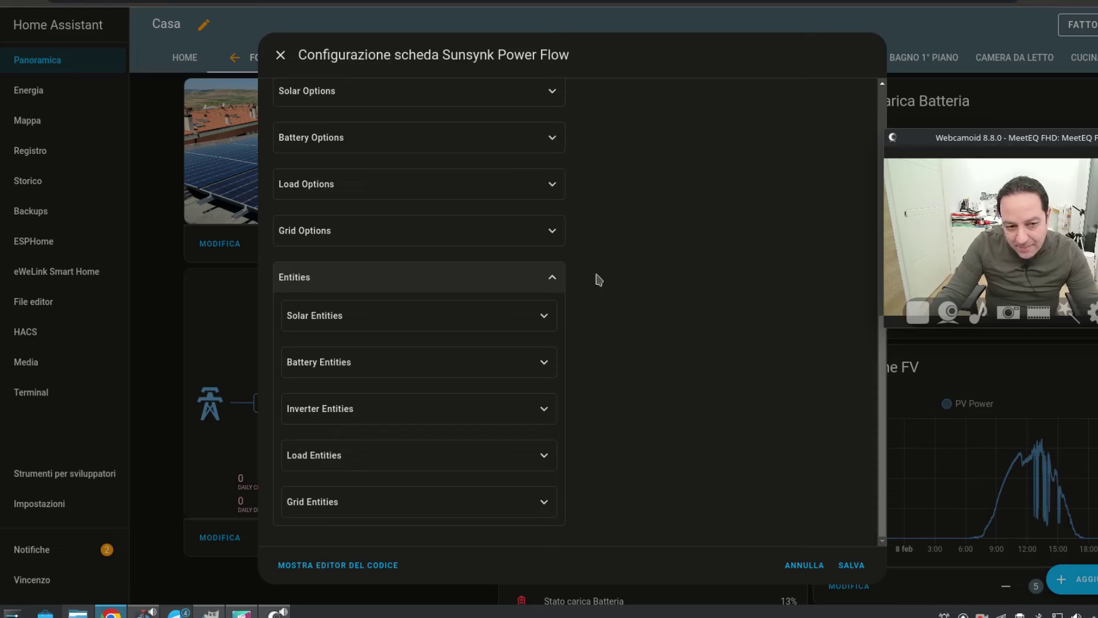
{"action": "scroll", "coordinate": [593, 277], "scroll_direction": "up", "scroll_amount": 3}
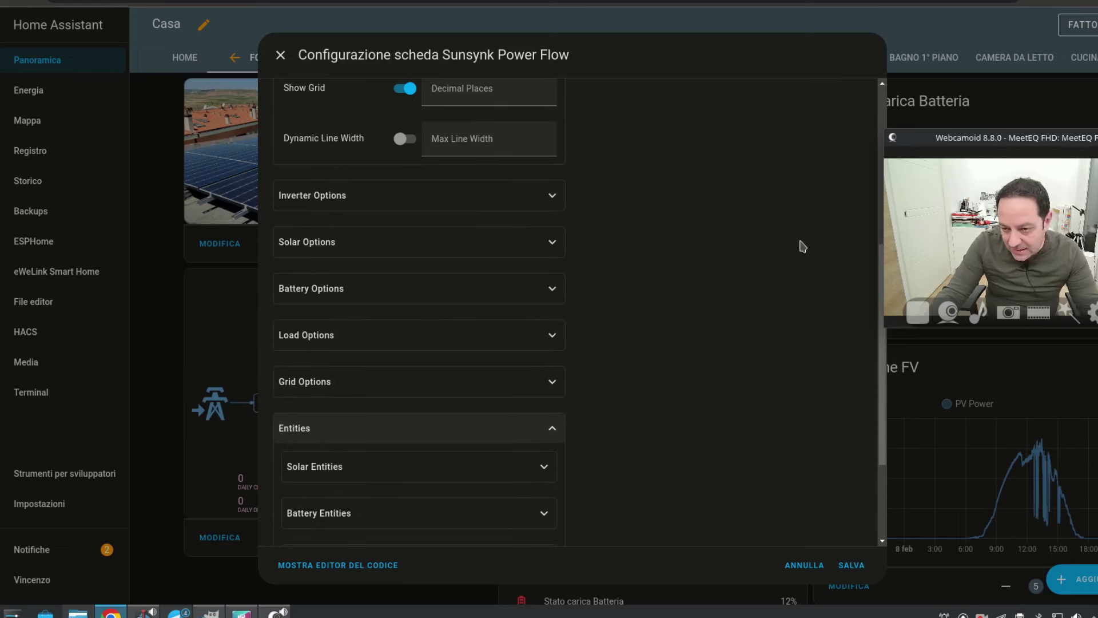
{"action": "scroll", "coordinate": [616, 240], "scroll_direction": "up", "scroll_amount": 5}
{"action": "scroll", "coordinate": [656, 307], "scroll_direction": "down", "scroll_amount": 8}
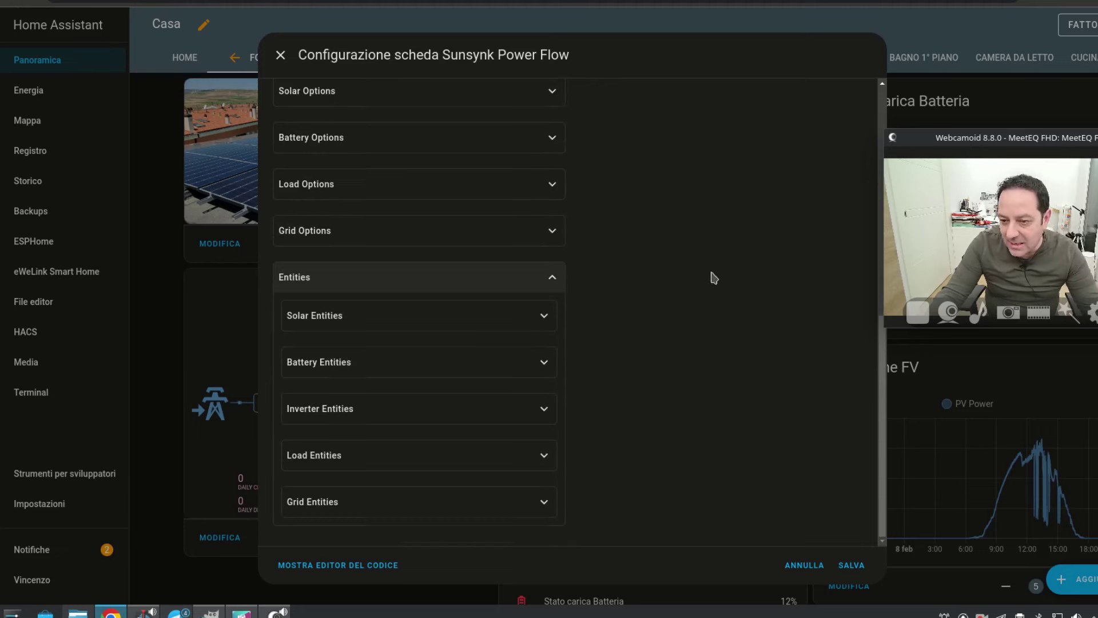
{"action": "scroll", "coordinate": [729, 309], "scroll_direction": "up", "scroll_amount": 8}
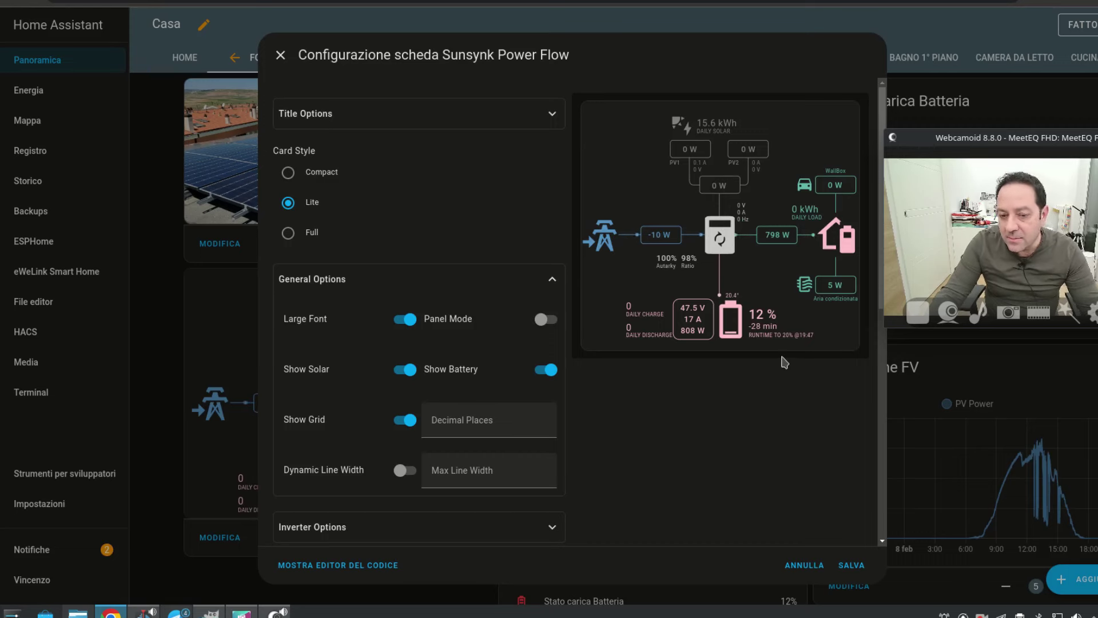
Expand the Solar Entities group and compare its assigned PV sensors with the values in the card preview.
{"action": "scroll", "coordinate": [686, 384], "scroll_direction": "down", "scroll_amount": 4}
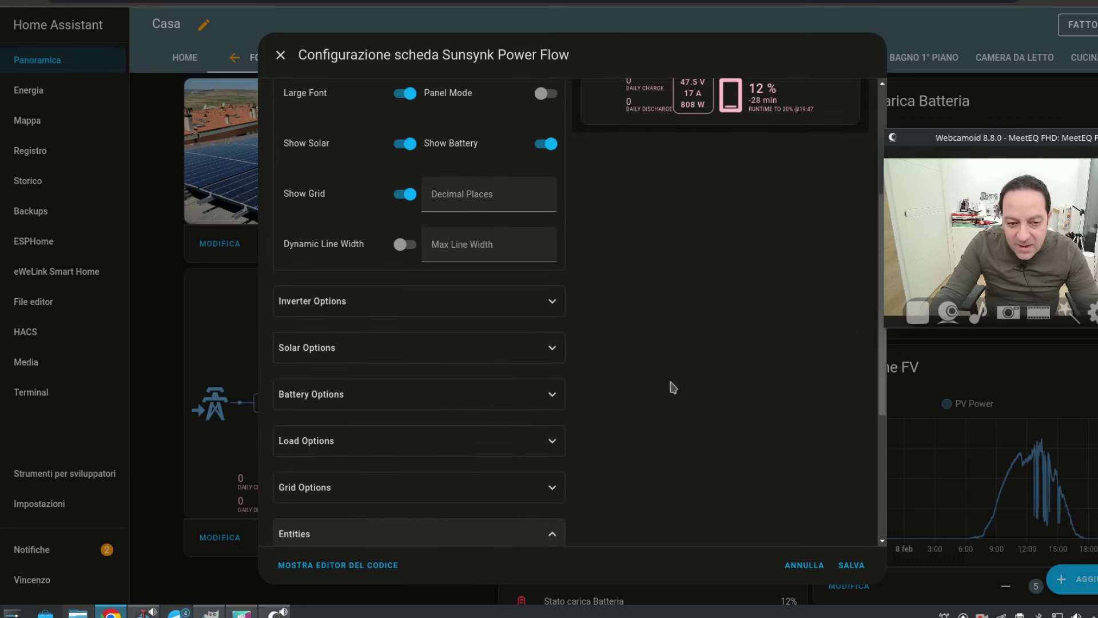
{"action": "scroll", "coordinate": [658, 429], "scroll_direction": "down", "scroll_amount": 5}
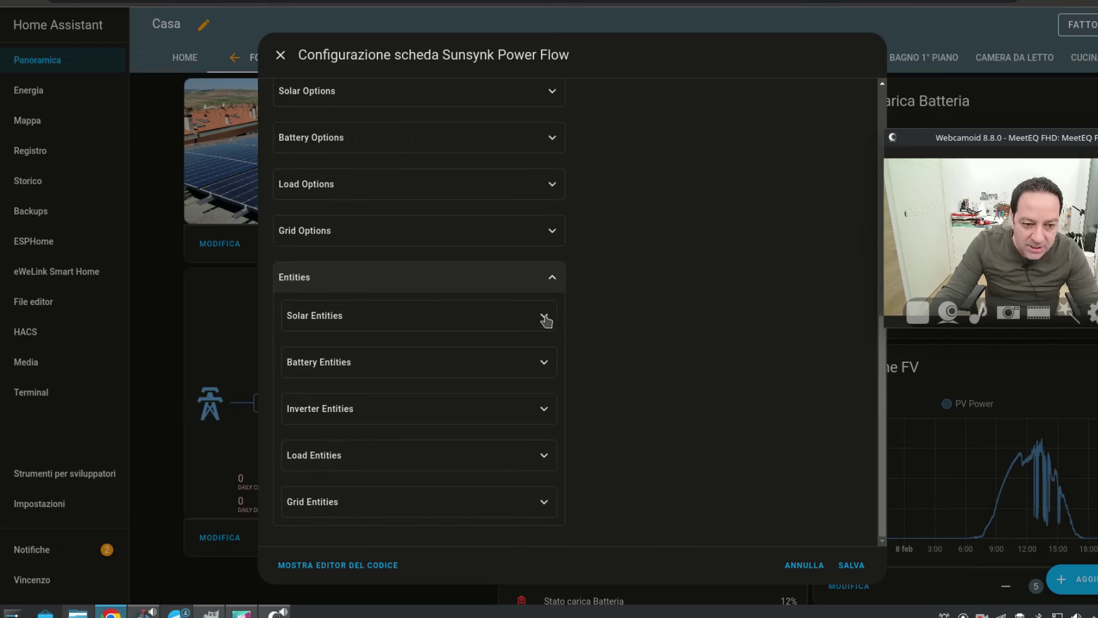
{"action": "left_click", "coordinate": [545, 318]}
{"action": "scroll", "coordinate": [658, 286], "scroll_direction": "down", "scroll_amount": 4}
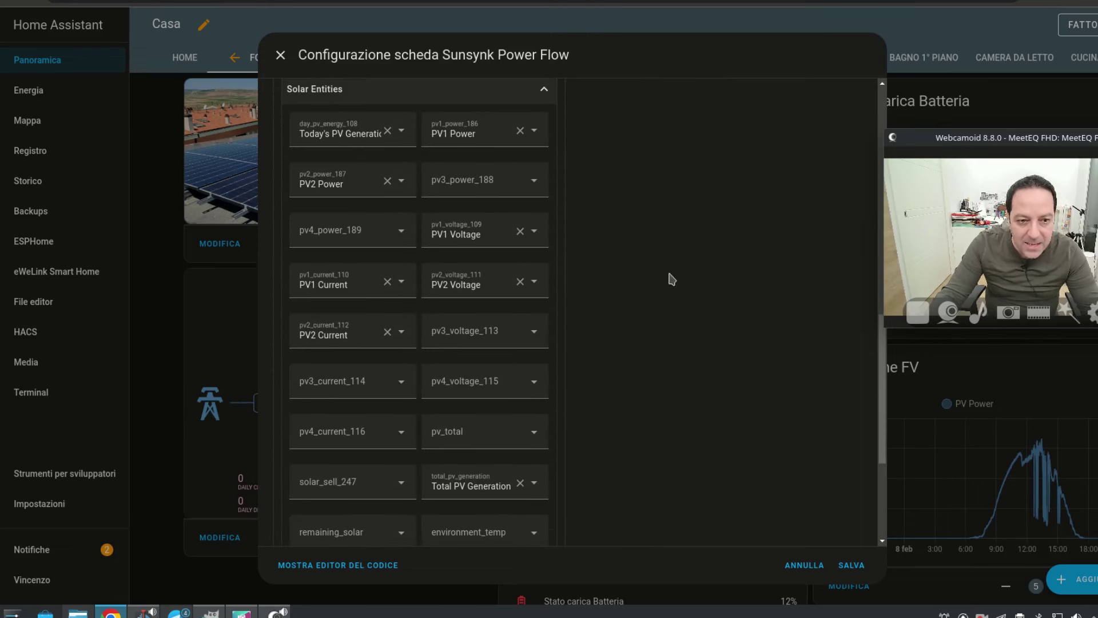
{"action": "scroll", "coordinate": [672, 279], "scroll_direction": "up", "scroll_amount": 1}
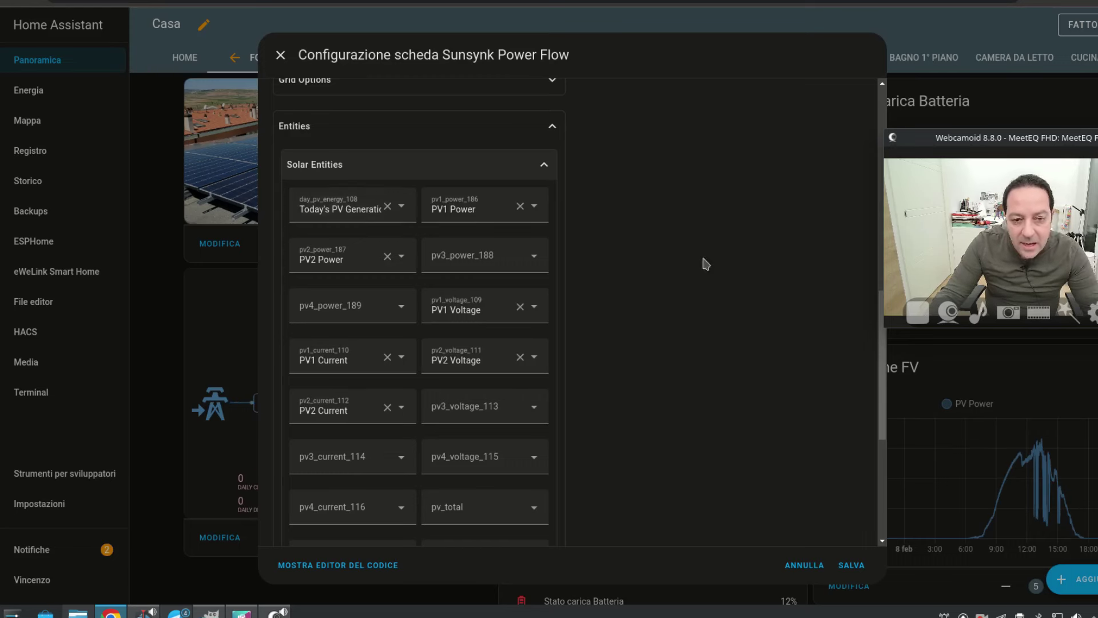
{"action": "scroll", "coordinate": [703, 127], "scroll_direction": "up", "scroll_amount": 3}
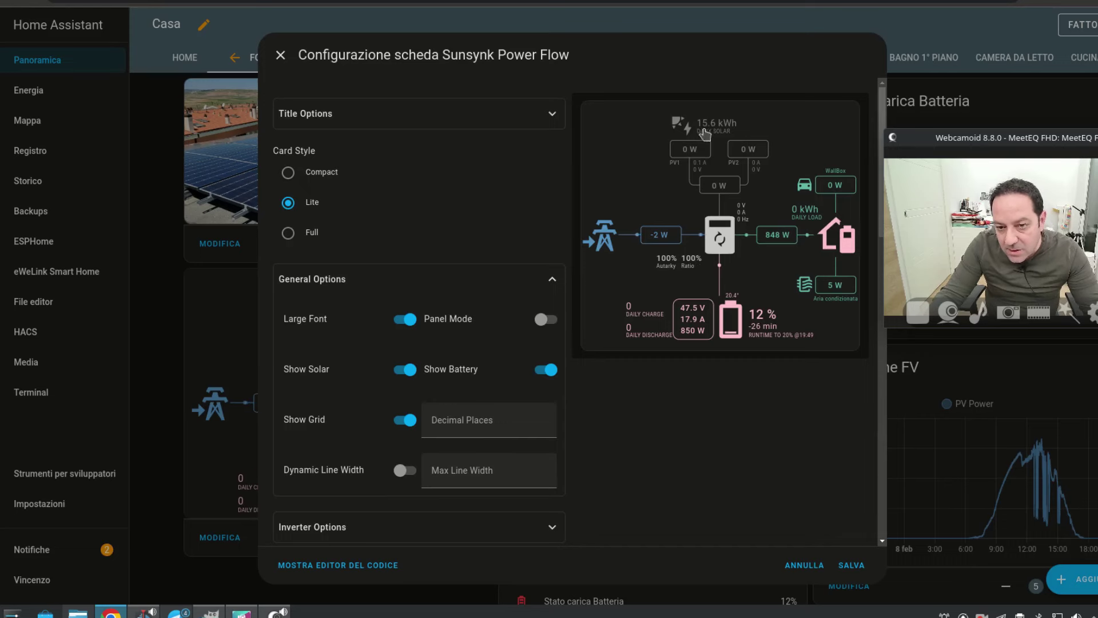
{"action": "scroll", "coordinate": [637, 377], "scroll_direction": "down", "scroll_amount": 5}
{"action": "scroll", "coordinate": [636, 377], "scroll_direction": "down", "scroll_amount": 5}
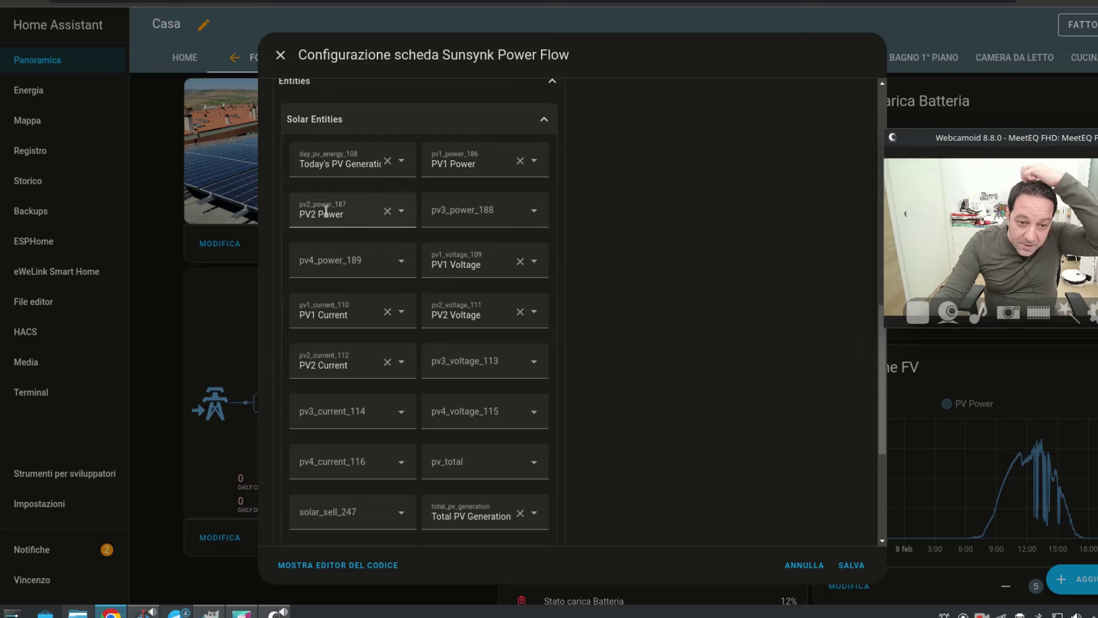
Examine the sensors available for the pv1_power_186 entity and close the list with PV1 Power kept.
{"action": "left_click", "coordinate": [485, 163]}
{"action": "left_click", "coordinate": [532, 161]}
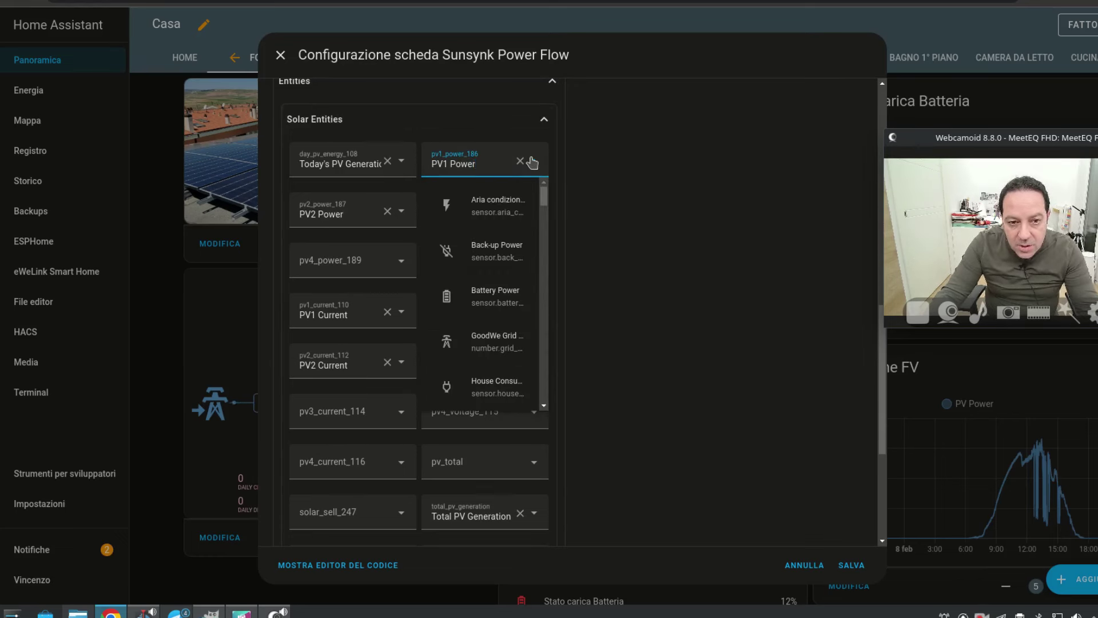
{"action": "left_click", "coordinate": [534, 162]}
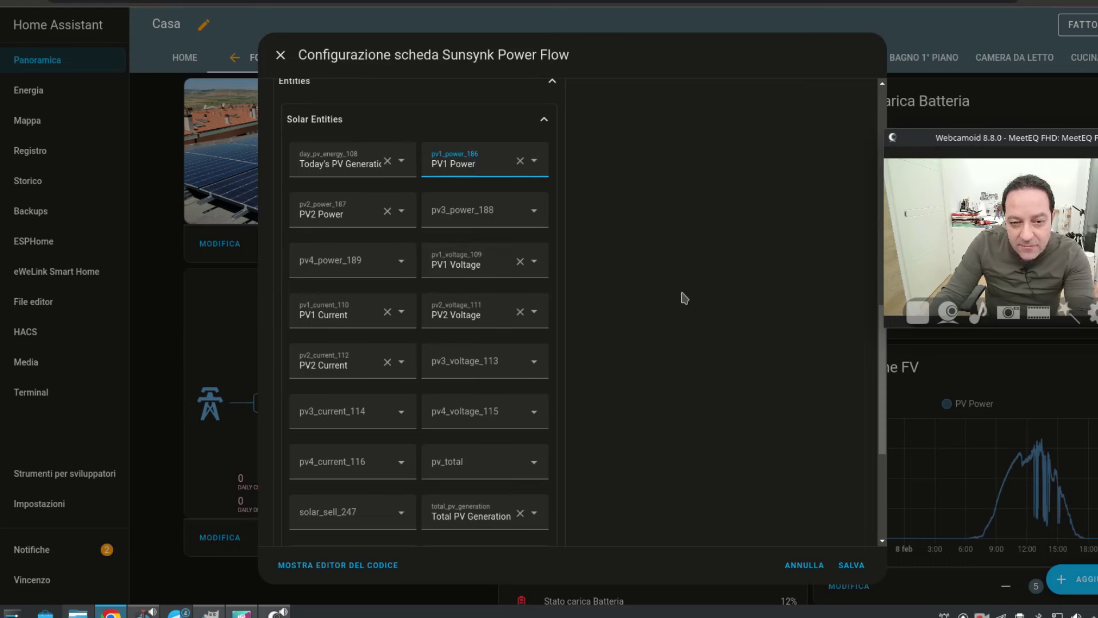
Check the solar entities for PV1 and PV2 power, voltage, current and total PV generation against the card preview.
{"action": "scroll", "coordinate": [720, 301], "scroll_direction": "up", "scroll_amount": 10}
{"action": "scroll", "coordinate": [742, 304], "scroll_direction": "up", "scroll_amount": 2}
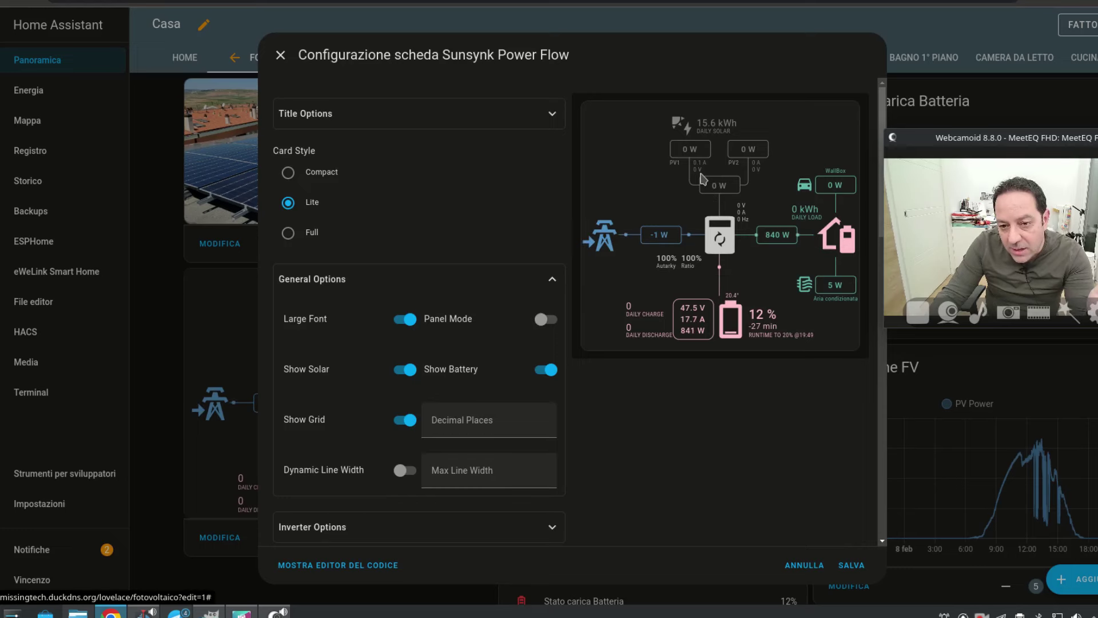
{"action": "scroll", "coordinate": [694, 388], "scroll_direction": "down", "scroll_amount": 12}
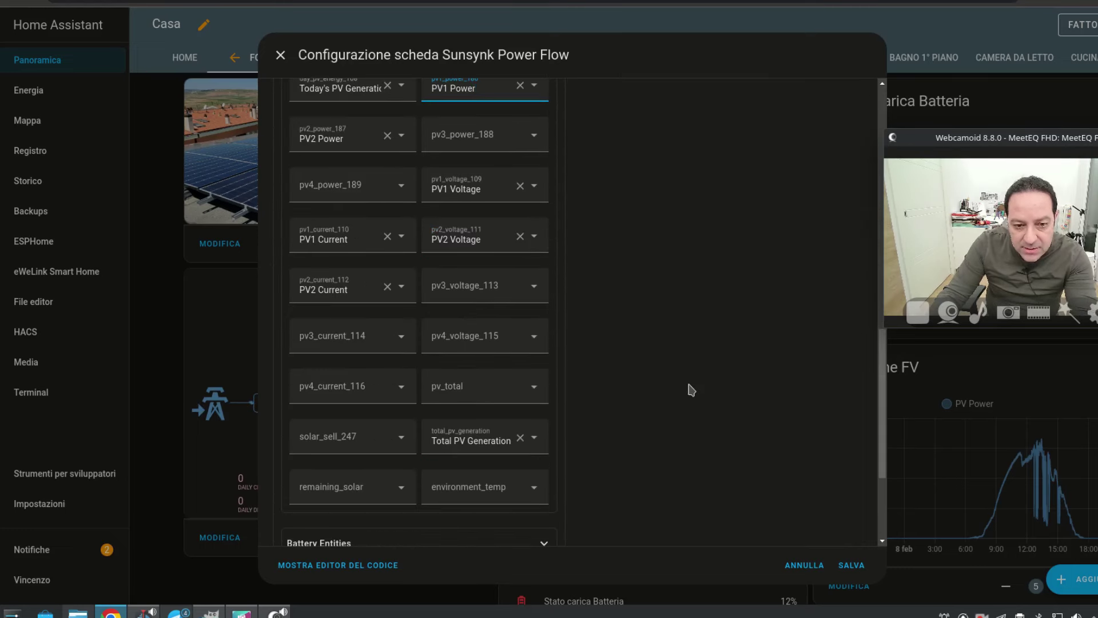
{"action": "scroll", "coordinate": [628, 347], "scroll_direction": "up", "scroll_amount": 2}
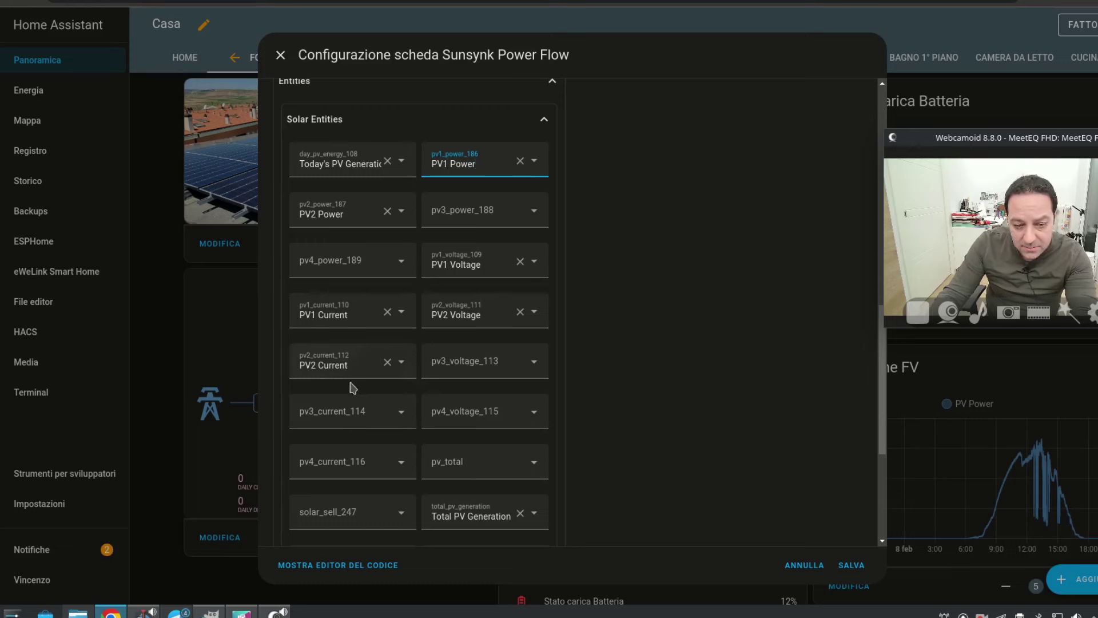
{"action": "scroll", "coordinate": [794, 290], "scroll_direction": "down", "scroll_amount": 3}
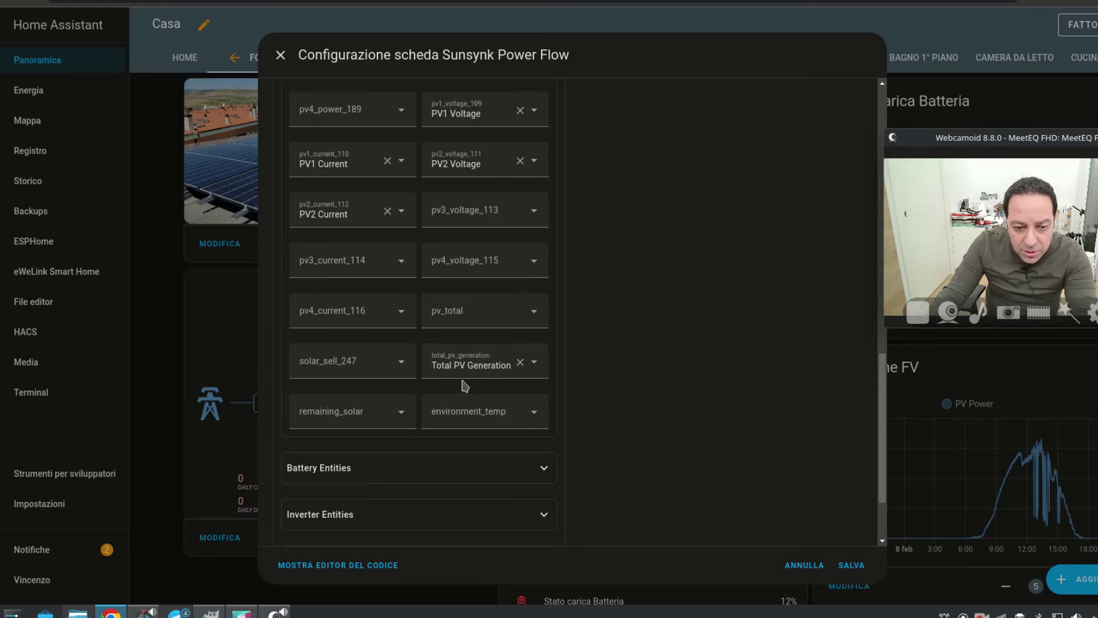
{"action": "scroll", "coordinate": [707, 366], "scroll_direction": "up", "scroll_amount": 15}
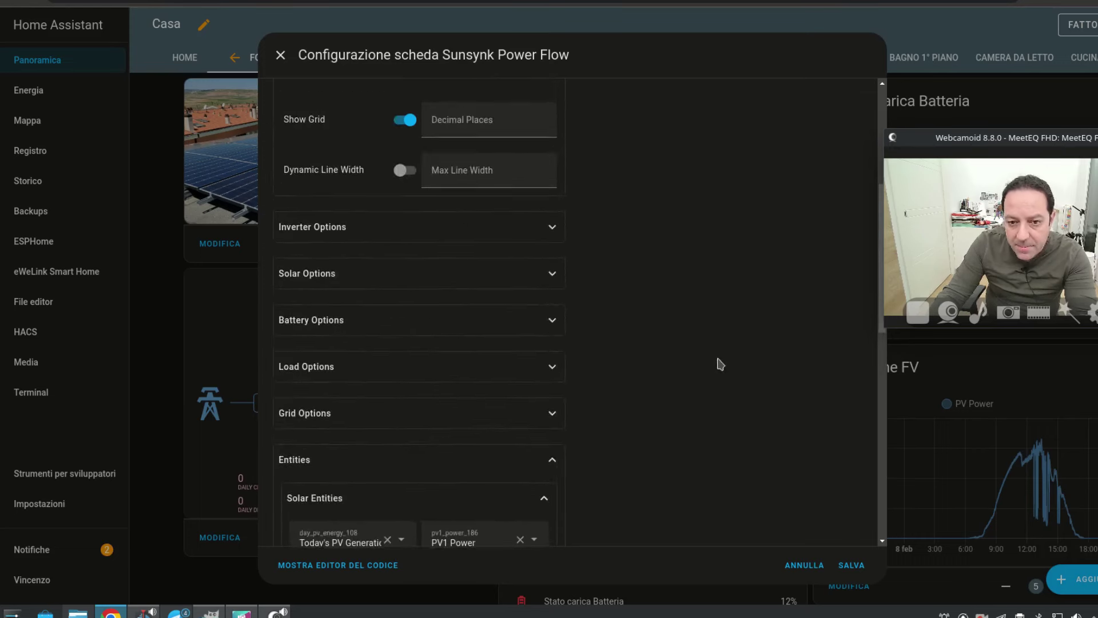
Expand Solar Options, examine the MPPTs, Show Daily, PV name and display mode settings, and collapse the section.
{"action": "scroll", "coordinate": [632, 343], "scroll_direction": "down", "scroll_amount": 4}
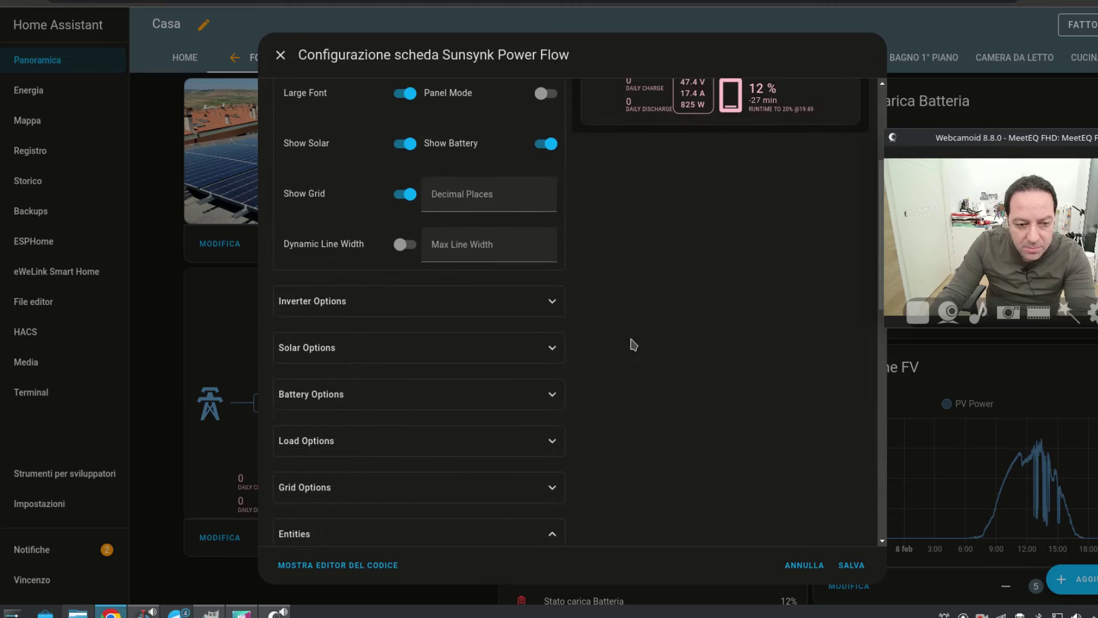
{"action": "scroll", "coordinate": [555, 382], "scroll_direction": "down", "scroll_amount": 3}
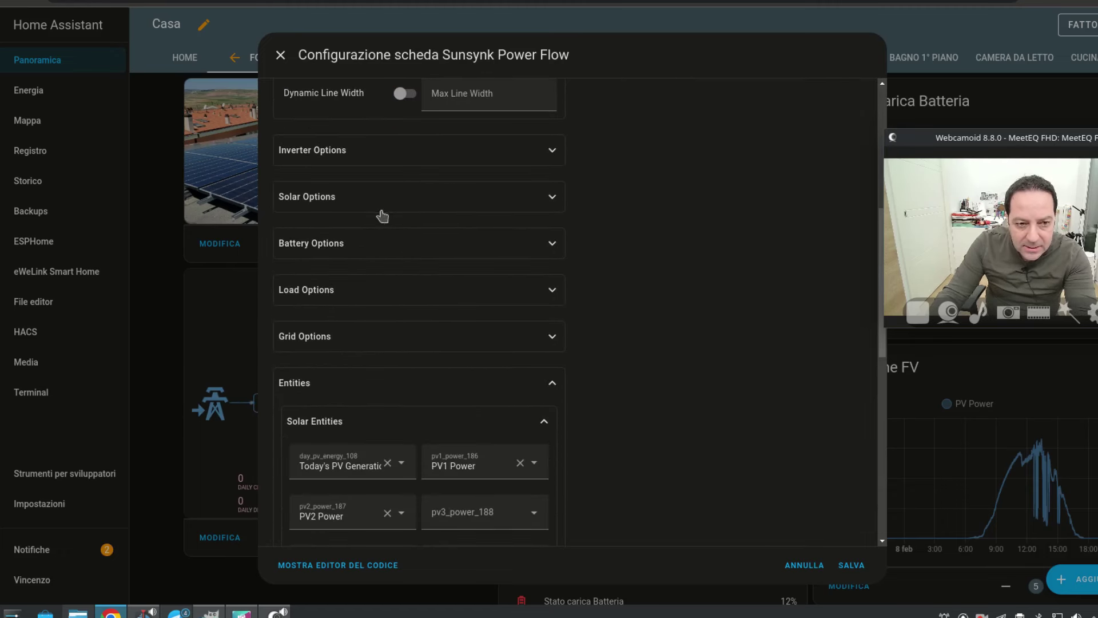
{"action": "left_click", "coordinate": [555, 200]}
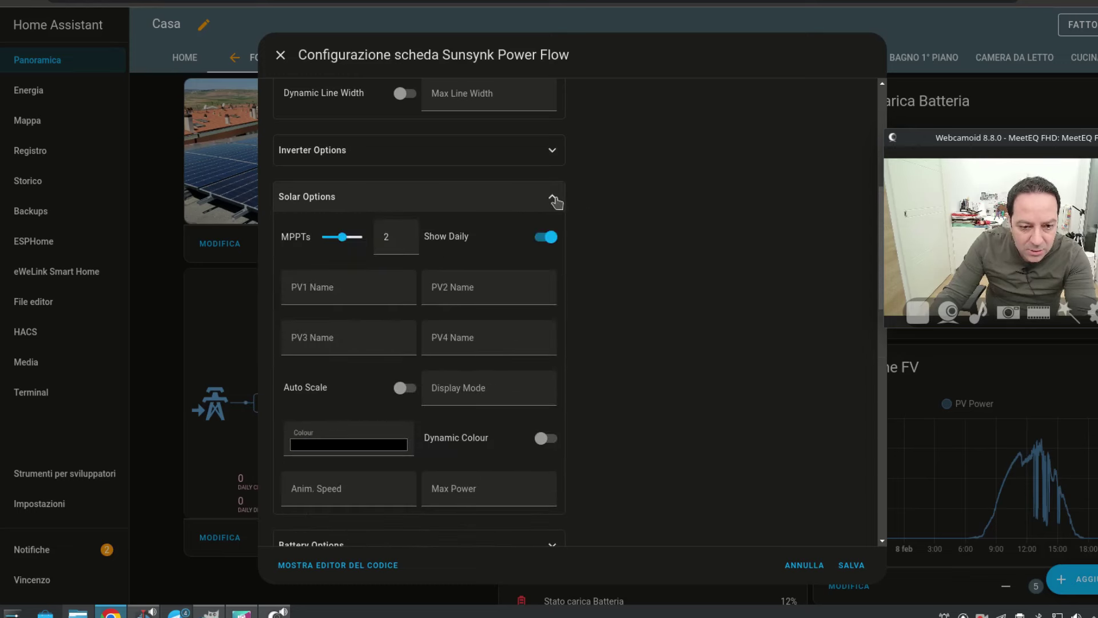
{"action": "scroll", "coordinate": [643, 253], "scroll_direction": "down", "scroll_amount": 1}
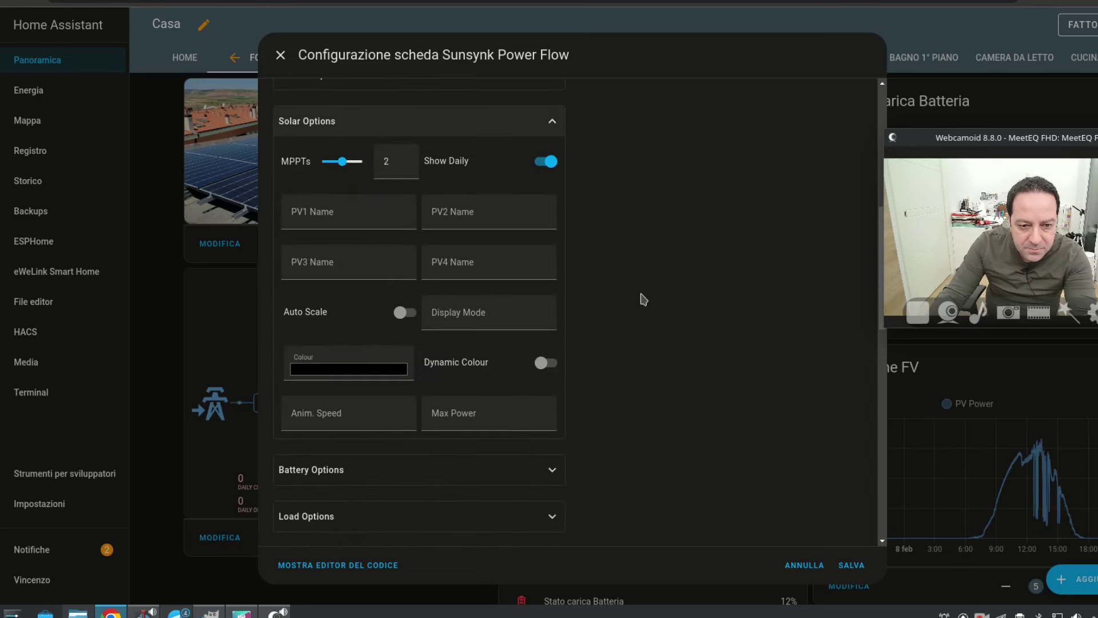
{"action": "scroll", "coordinate": [547, 314], "scroll_direction": "up", "scroll_amount": 2}
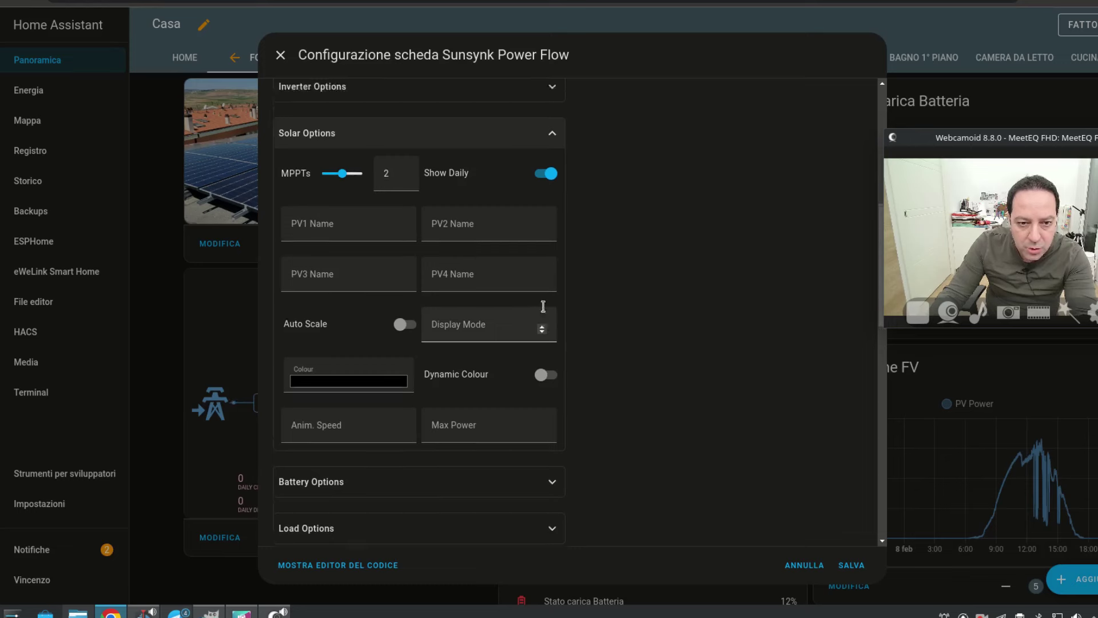
{"action": "left_click", "coordinate": [550, 274]}
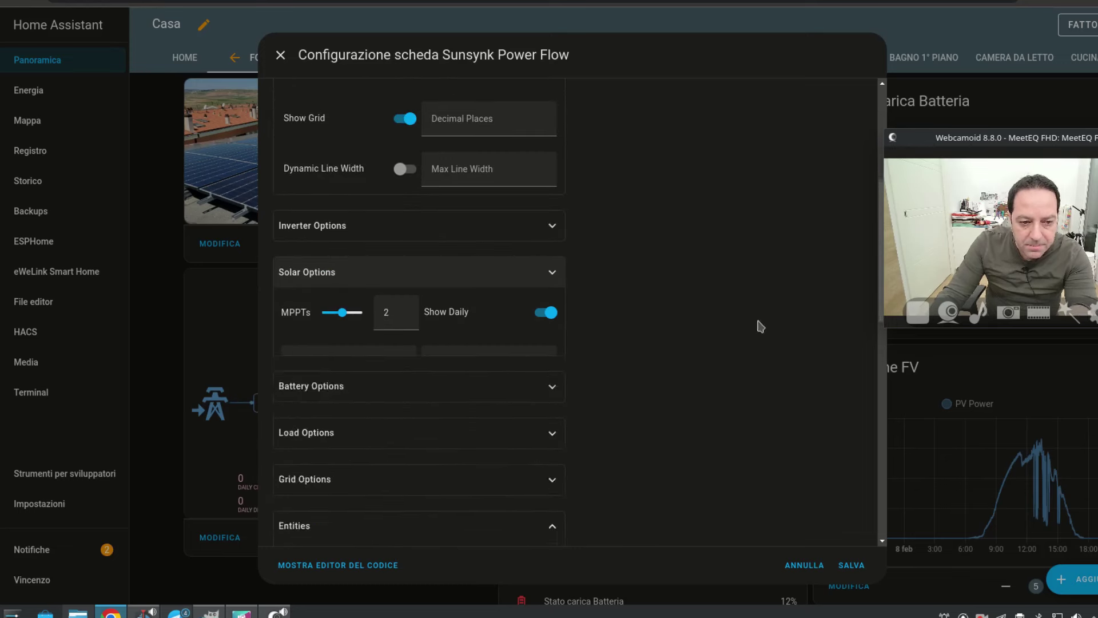
Collapse the Solar Entities group, expand Battery Entities and compare the assigned battery sensors with the card preview.
{"action": "left_click", "coordinate": [552, 486]}
{"action": "scroll", "coordinate": [609, 434], "scroll_direction": "down", "scroll_amount": 4}
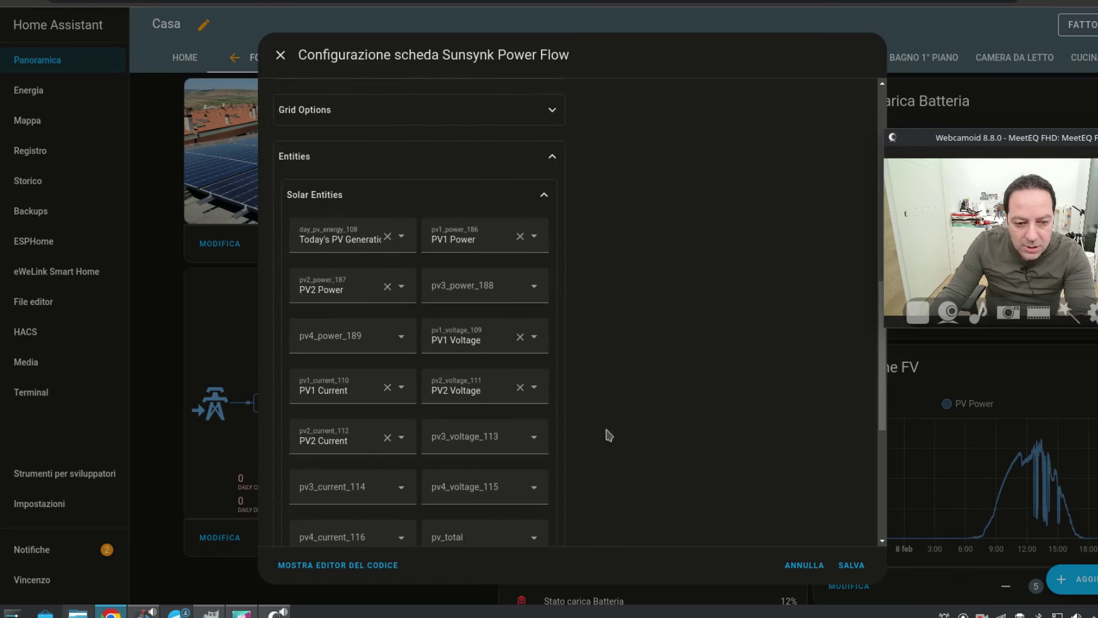
{"action": "left_click", "coordinate": [544, 195]}
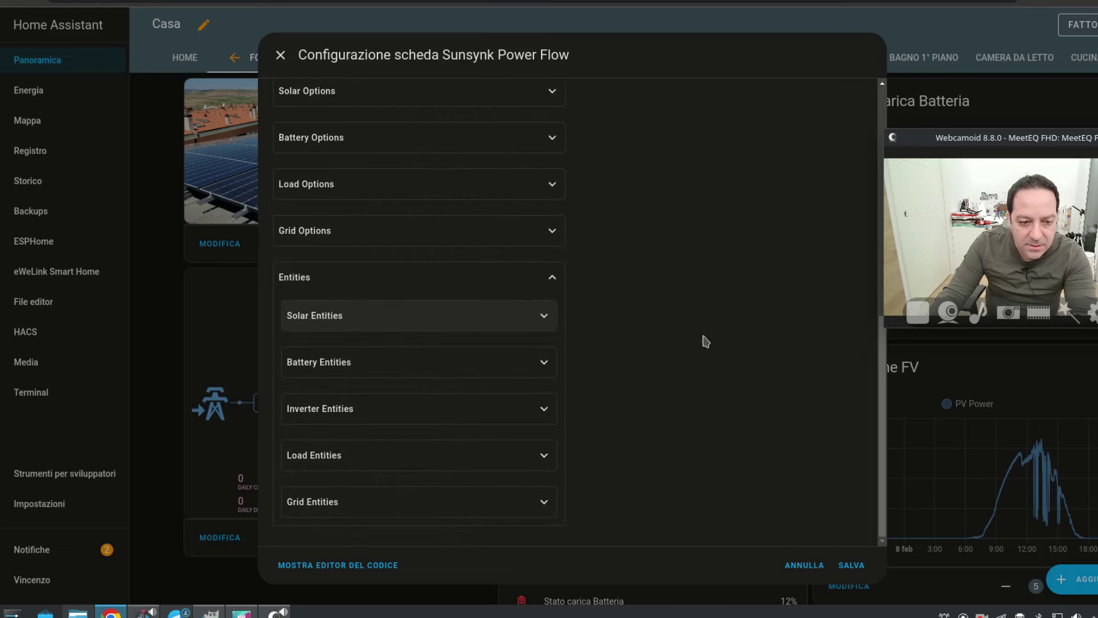
{"action": "left_click", "coordinate": [543, 363]}
{"action": "scroll", "coordinate": [582, 324], "scroll_direction": "down", "scroll_amount": 4}
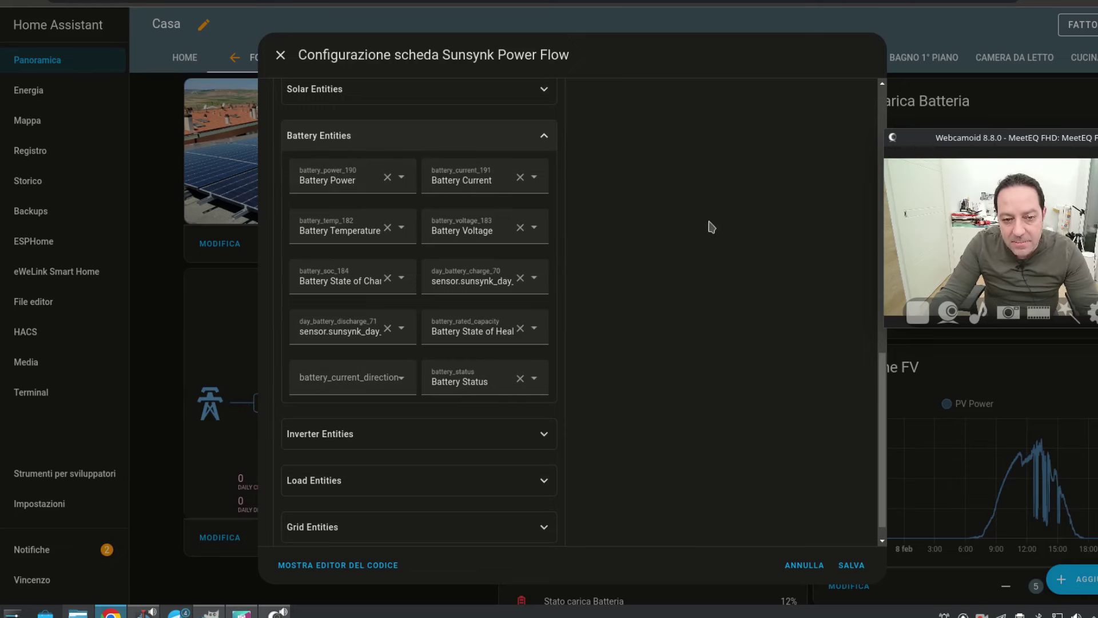
{"action": "scroll", "coordinate": [711, 226], "scroll_direction": "up", "scroll_amount": 10}
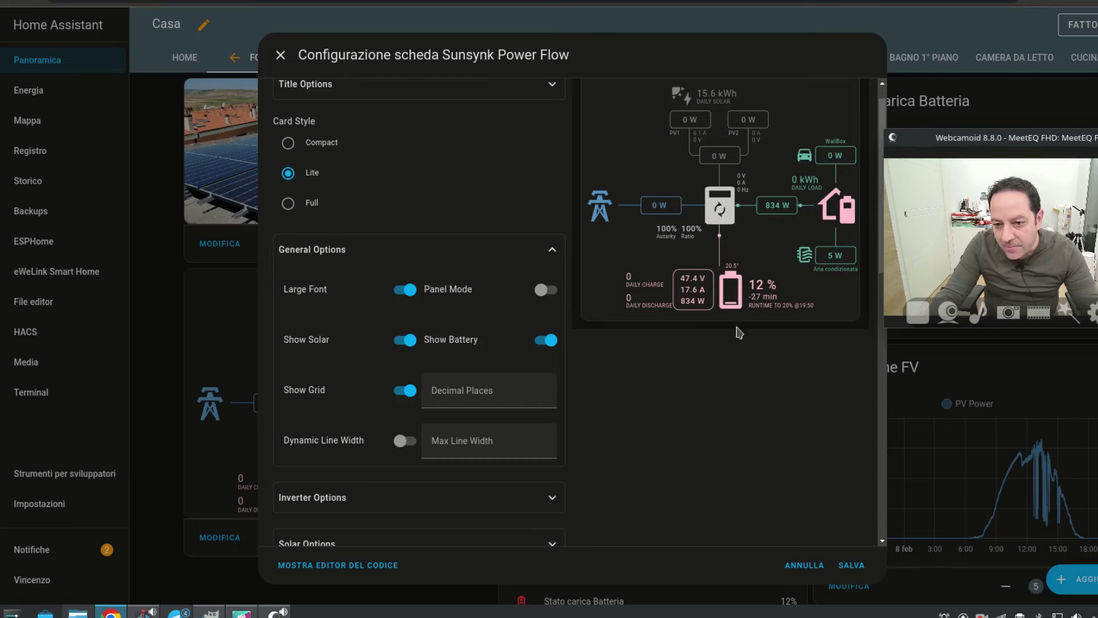
{"action": "scroll", "coordinate": [698, 298], "scroll_direction": "down", "scroll_amount": 1}
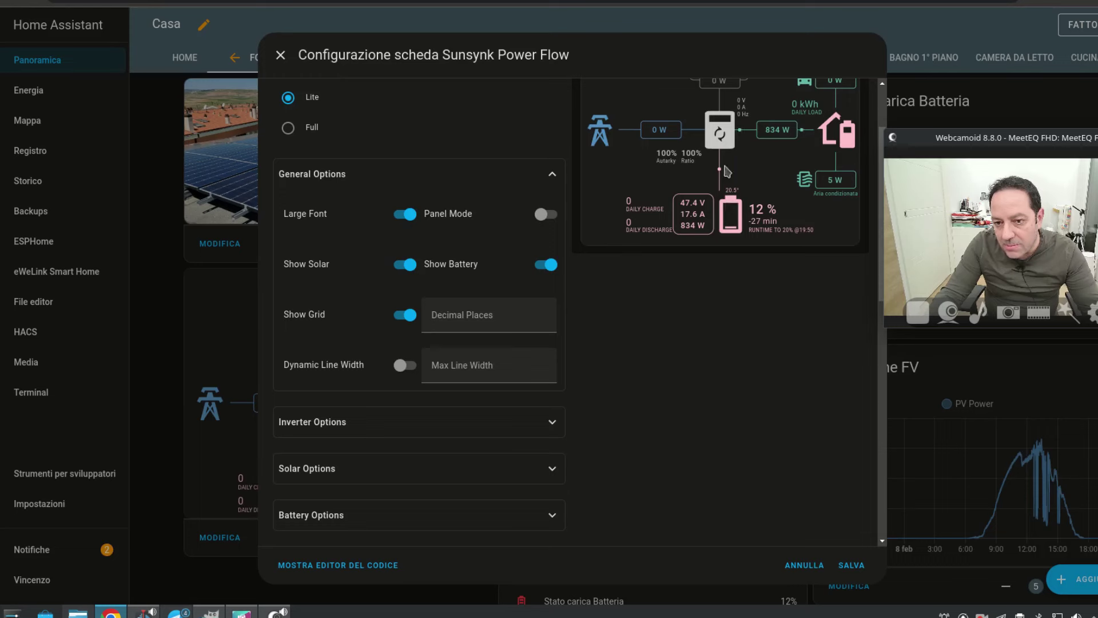
{"action": "scroll", "coordinate": [622, 267], "scroll_direction": "down", "scroll_amount": 7}
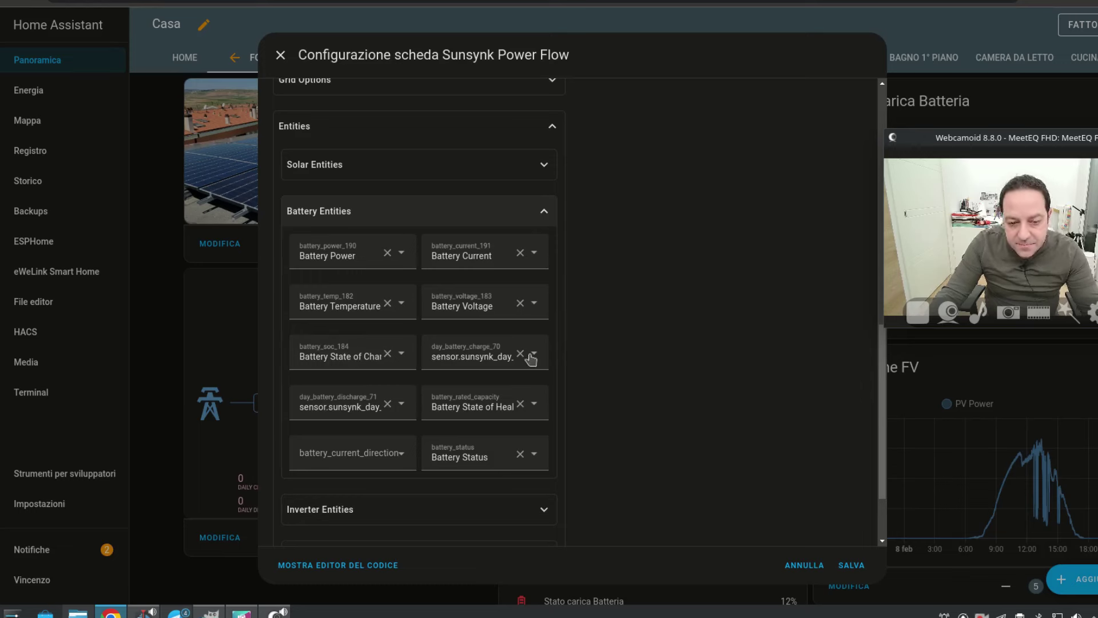
Check the daily battery charge and discharge entities against the preview and collapse the Battery Entities group.
{"action": "scroll", "coordinate": [640, 355], "scroll_direction": "down", "scroll_amount": 2}
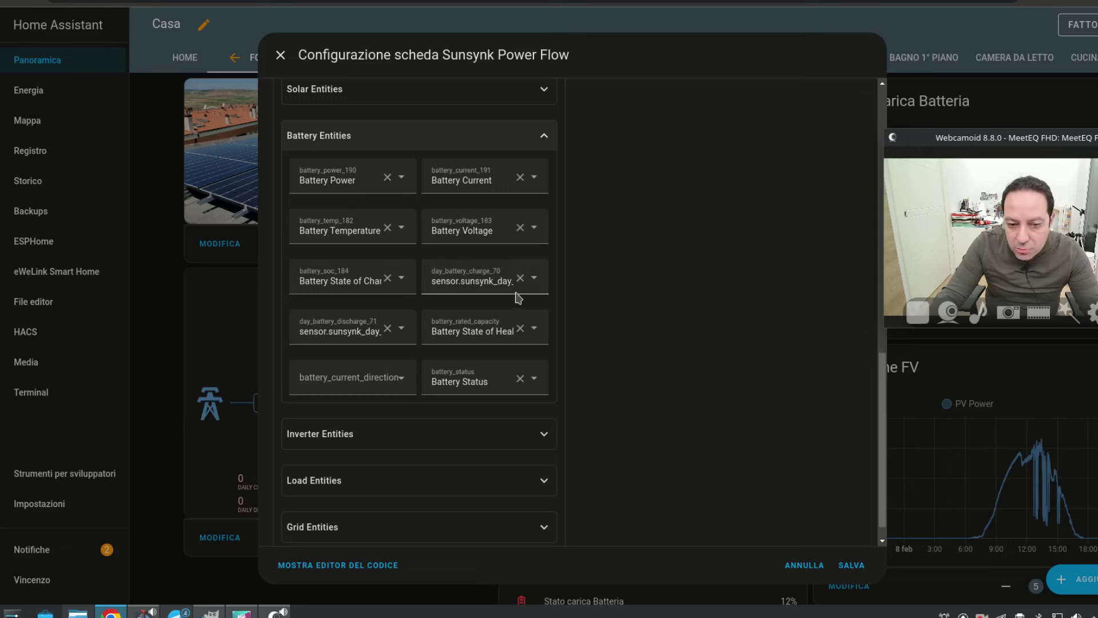
{"action": "scroll", "coordinate": [632, 312], "scroll_direction": "up", "scroll_amount": 1}
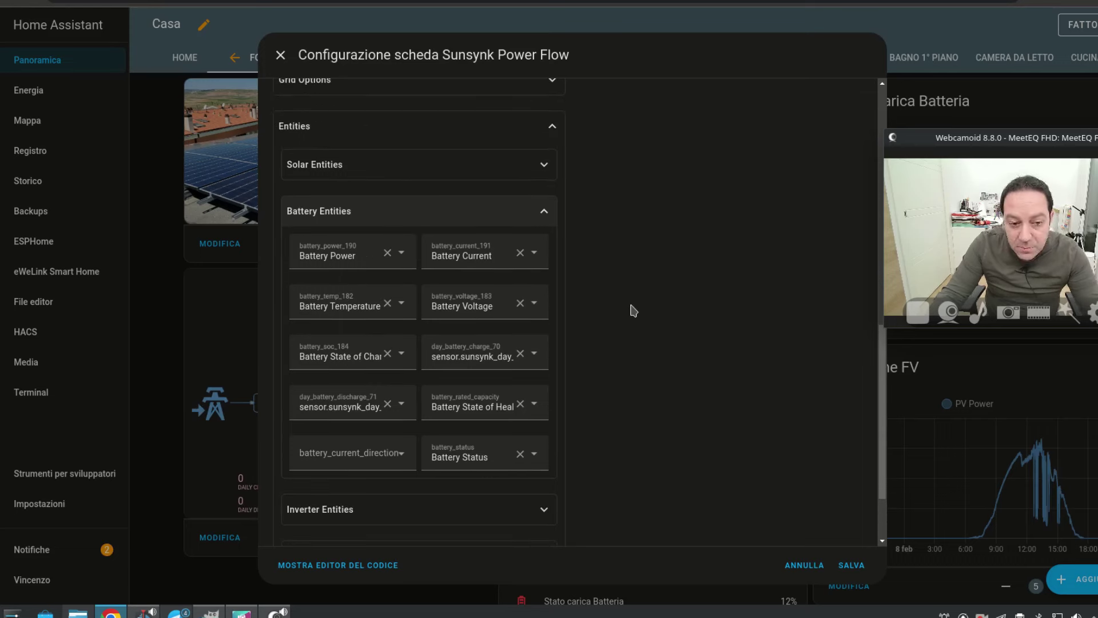
{"action": "scroll", "coordinate": [636, 337], "scroll_direction": "up", "scroll_amount": 5}
{"action": "scroll", "coordinate": [664, 343], "scroll_direction": "up", "scroll_amount": 3}
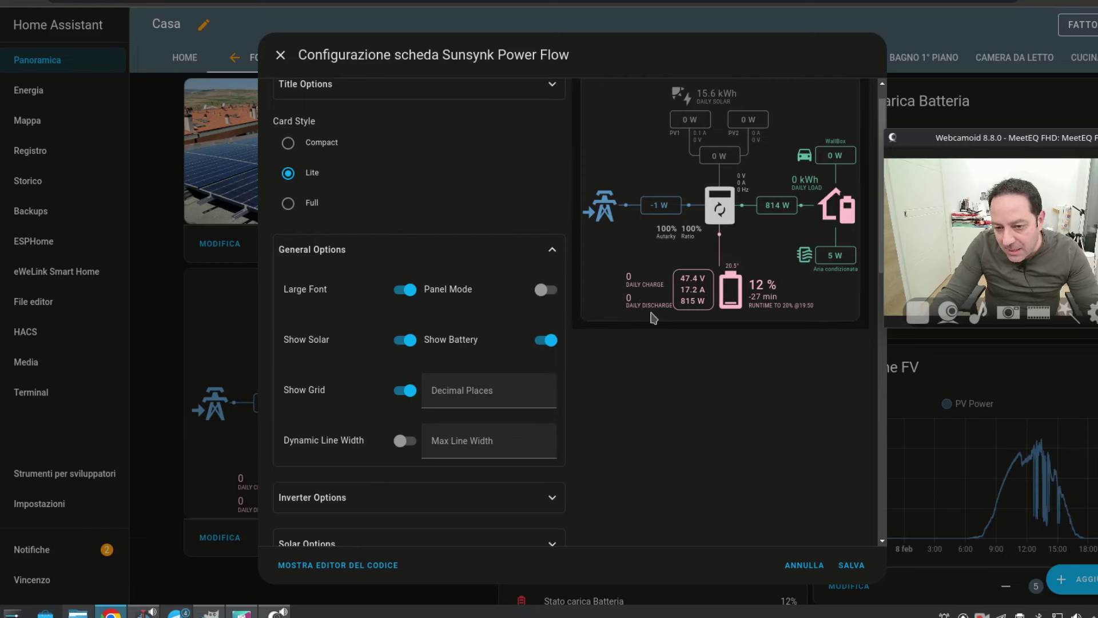
{"action": "scroll", "coordinate": [675, 354], "scroll_direction": "down", "scroll_amount": 10}
{"action": "scroll", "coordinate": [676, 357], "scroll_direction": "down", "scroll_amount": 2}
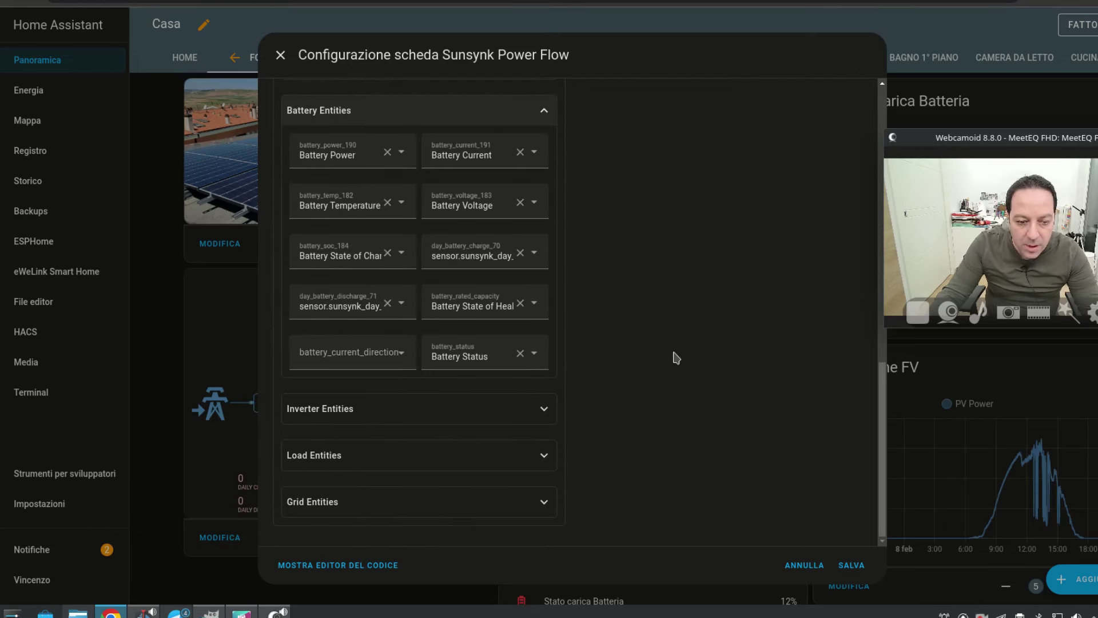
{"action": "left_click", "coordinate": [544, 108]}
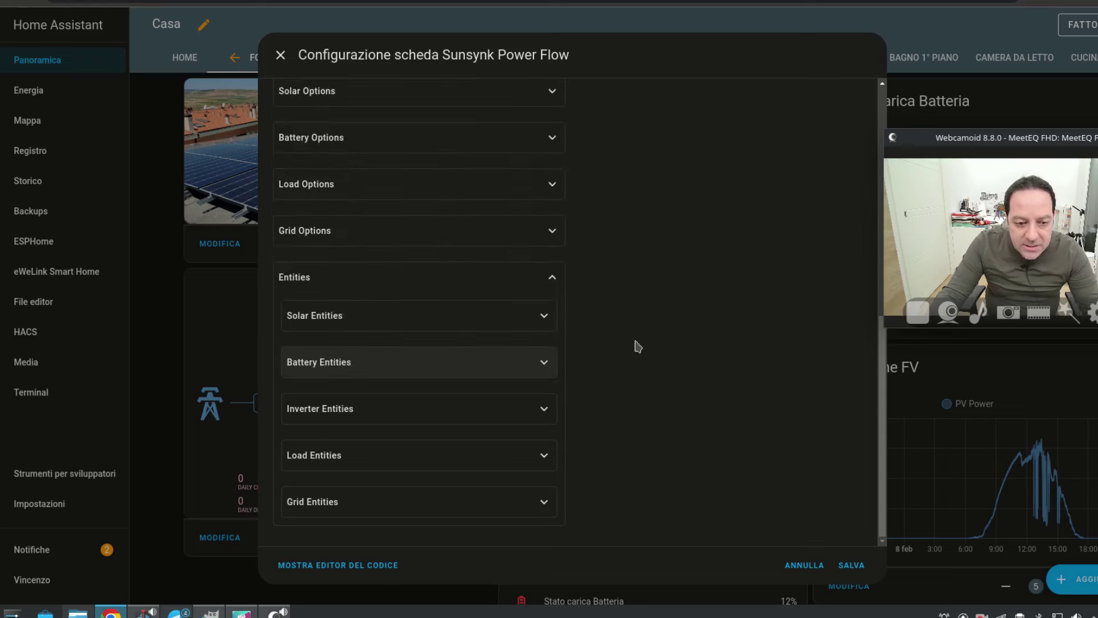
Expand the Inverter Entities group, examine its status, voltage, current, power and program fields, and collapse it.
{"action": "left_click", "coordinate": [551, 408]}
{"action": "scroll", "coordinate": [670, 361], "scroll_direction": "down", "scroll_amount": 5}
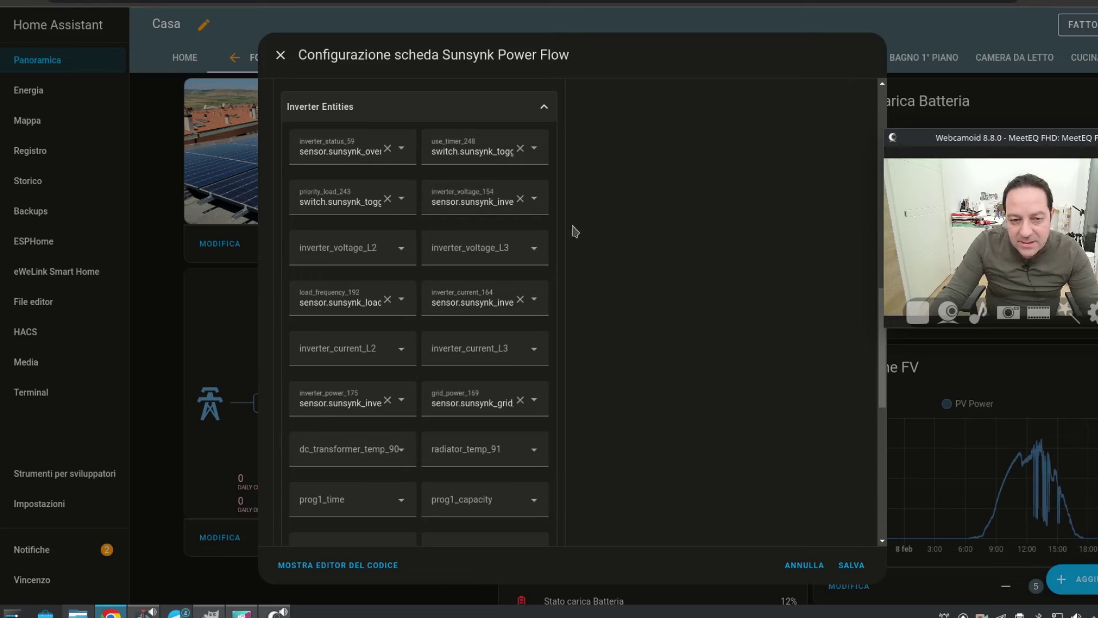
{"action": "scroll", "coordinate": [554, 278], "scroll_direction": "down", "scroll_amount": 2}
{"action": "scroll", "coordinate": [577, 190], "scroll_direction": "up", "scroll_amount": 3}
{"action": "left_click", "coordinate": [546, 184]}
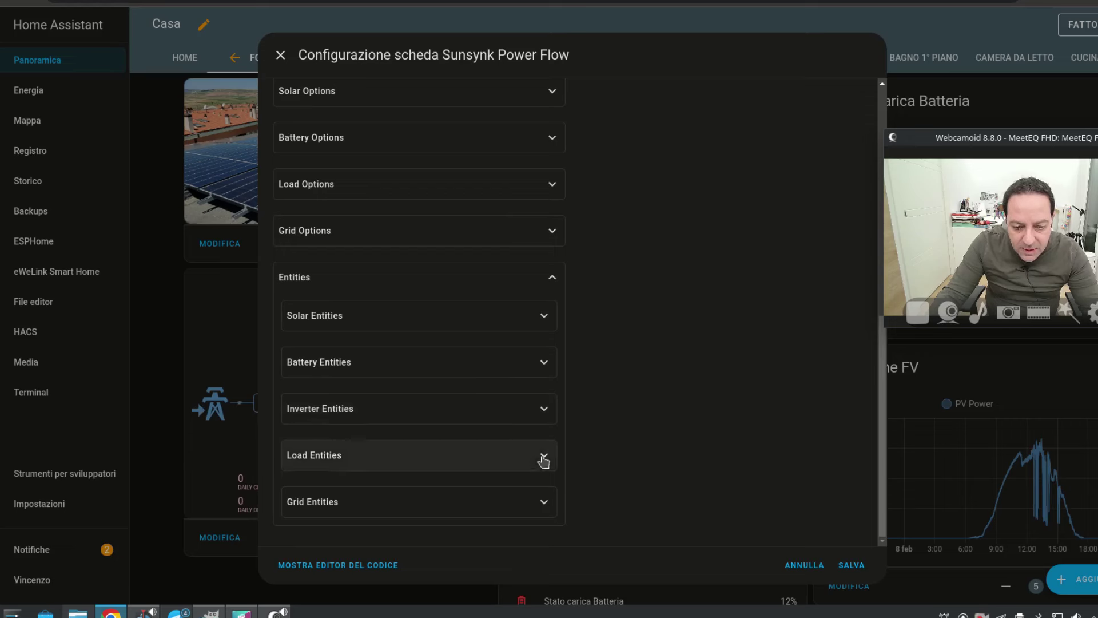
Expand the Load Entities group and examine its essential power, essential load and auxiliary load assignments.
{"action": "left_click", "coordinate": [541, 458]}
{"action": "scroll", "coordinate": [684, 360], "scroll_direction": "down", "scroll_amount": 5}
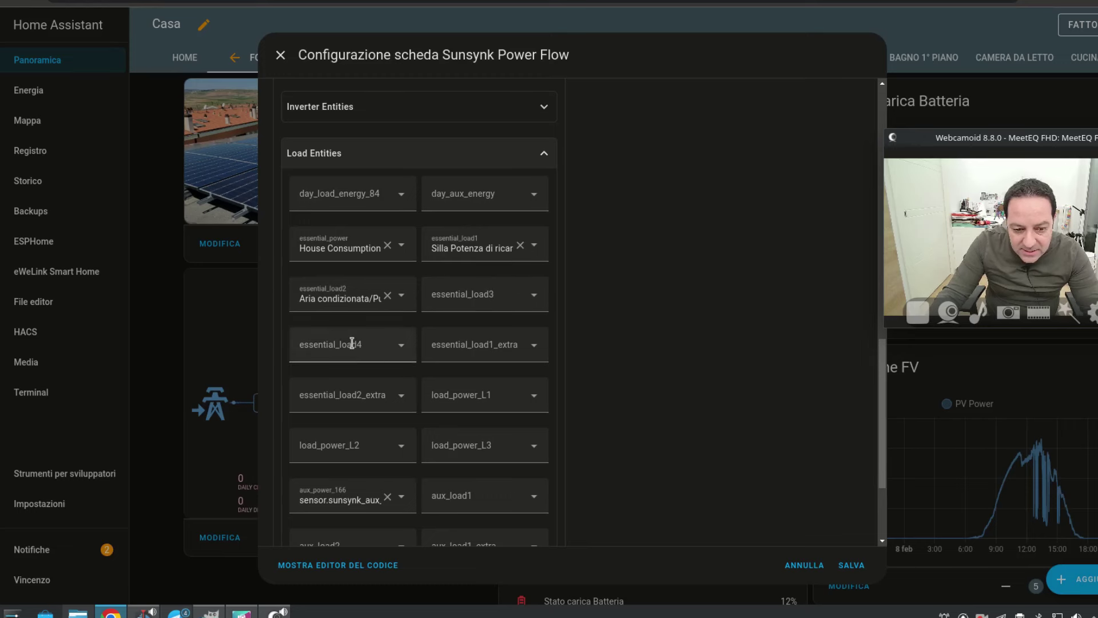
{"action": "scroll", "coordinate": [611, 360], "scroll_direction": "down", "scroll_amount": 3}
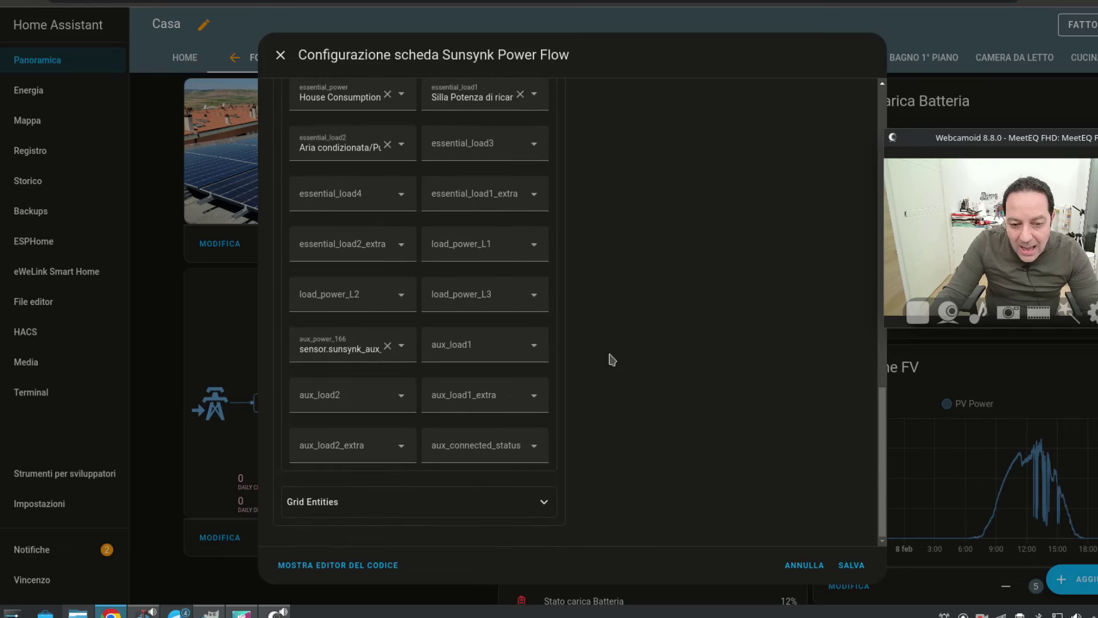
{"action": "scroll", "coordinate": [611, 359], "scroll_direction": "up", "scroll_amount": 3}
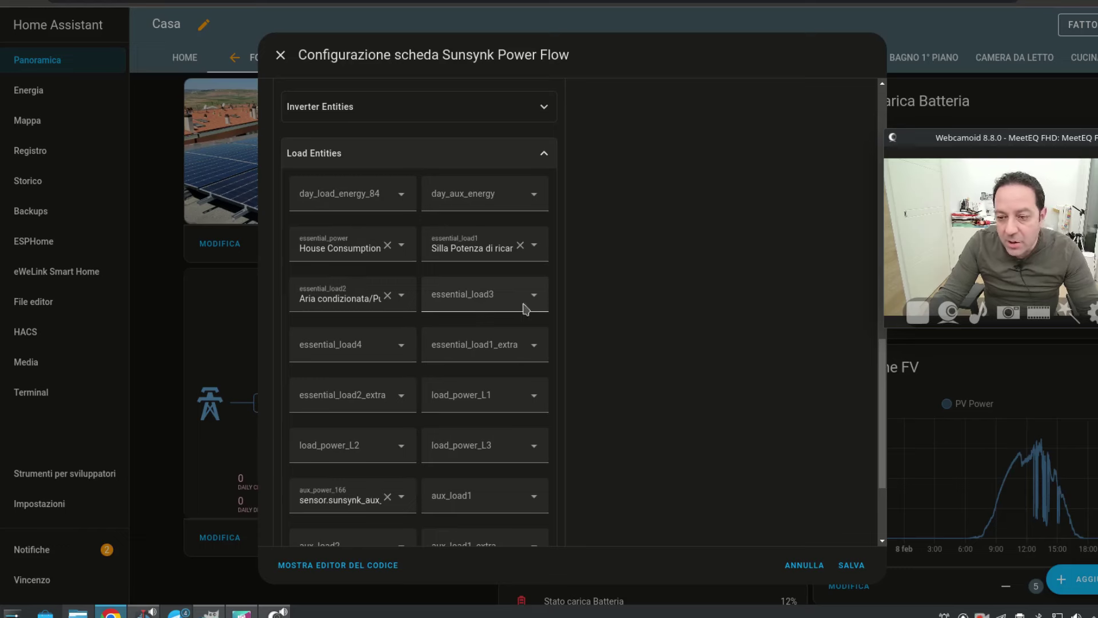
Compare the load entity assignments with the card preview and collapse the Load Entities group.
{"action": "scroll", "coordinate": [633, 331], "scroll_direction": "up", "scroll_amount": 10}
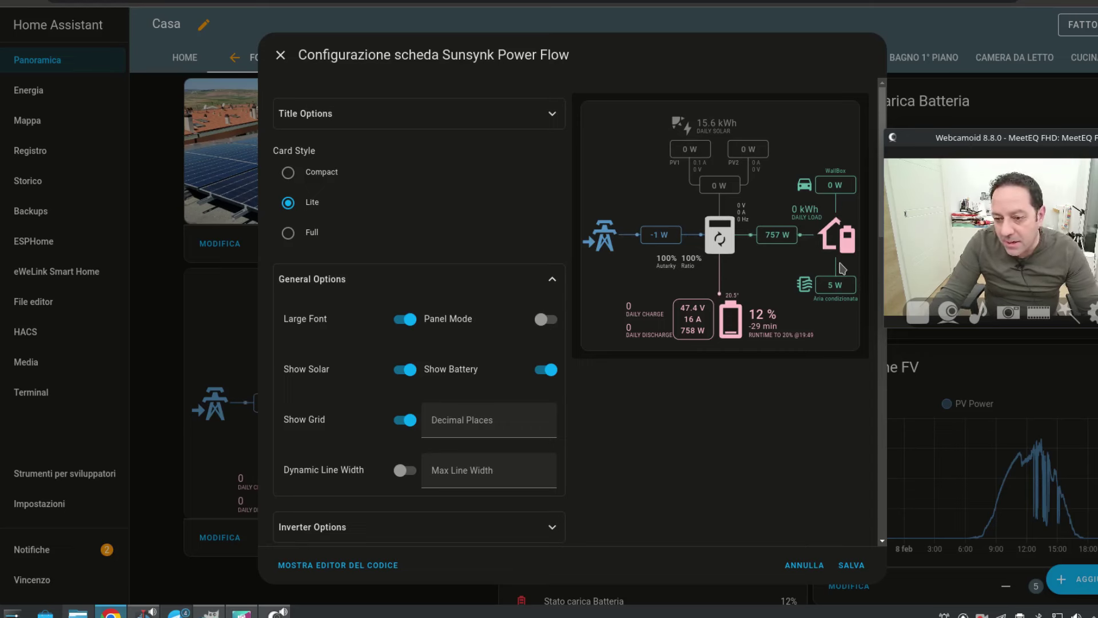
{"action": "scroll", "coordinate": [568, 290], "scroll_direction": "down", "scroll_amount": 5}
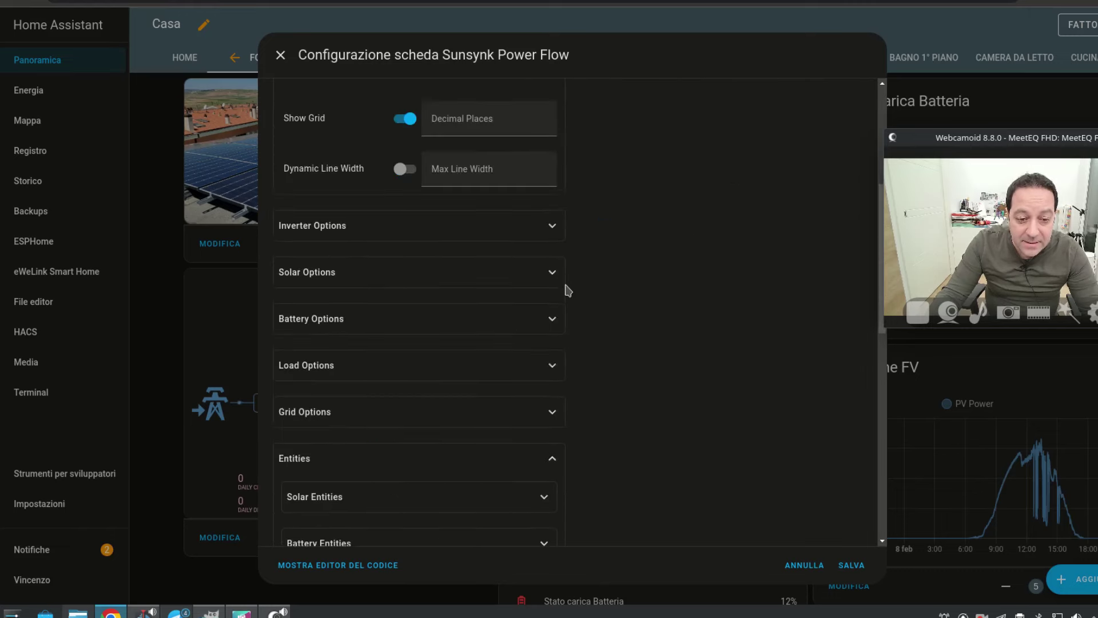
{"action": "scroll", "coordinate": [568, 290], "scroll_direction": "down", "scroll_amount": 10}
{"action": "left_click", "coordinate": [546, 116]}
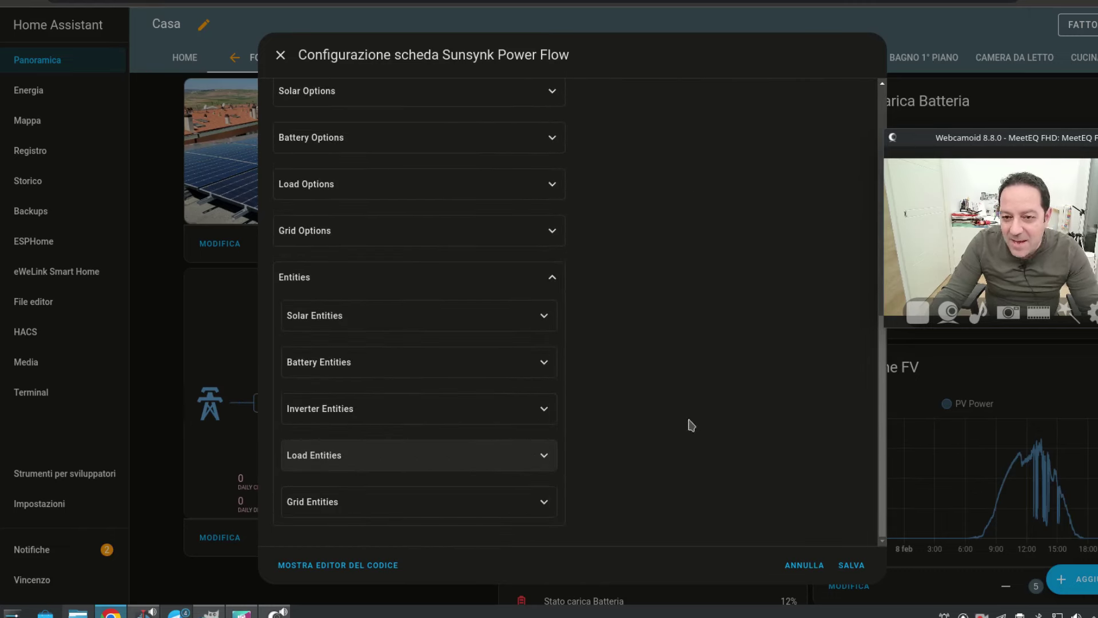
Close the Sunsynk Power Flow card configuration without saving and finish editing the Fotovoltaico dashboard.
{"action": "scroll", "coordinate": [691, 424], "scroll_direction": "up", "scroll_amount": 15}
{"action": "left_click", "coordinate": [804, 565]}
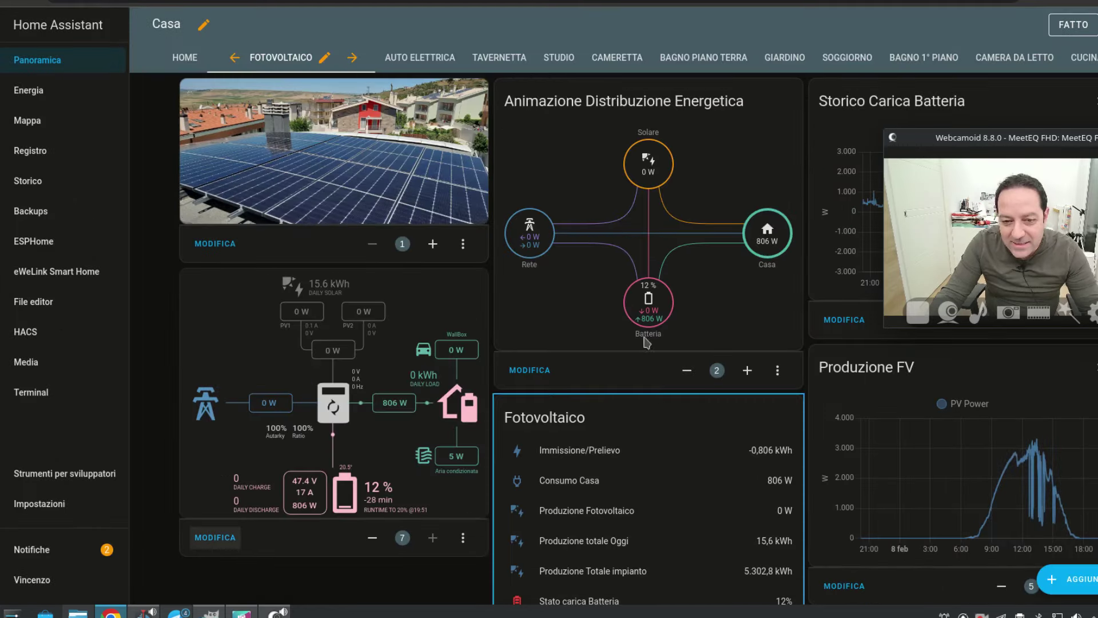
{"action": "left_click", "coordinate": [1073, 25]}
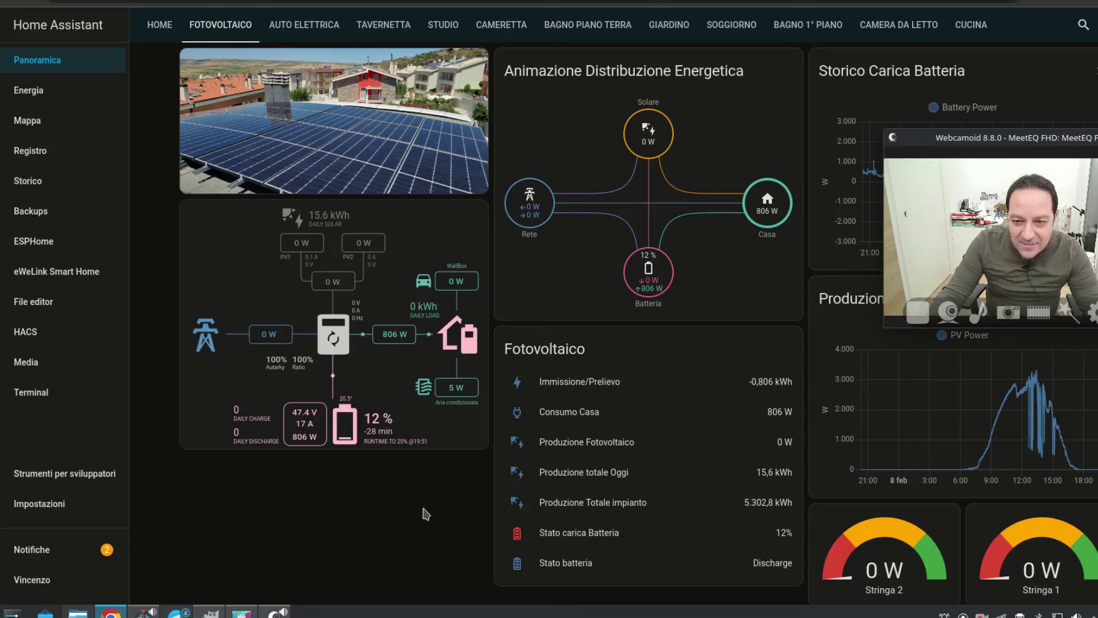
Move the webcam window off the history charts and examine the Storico Carica Batteria and Produzione FV graphs.
{"action": "left_click_drag", "start_coordinate": [1021, 144], "coordinate": [125, 378]}
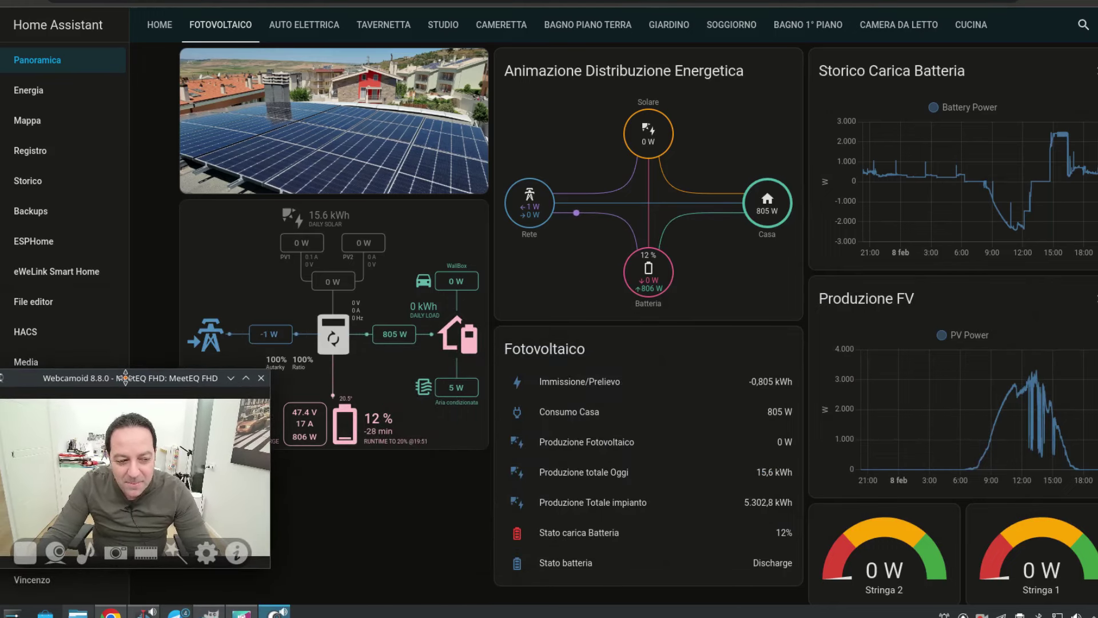
{"action": "mouse_move", "coordinate": [962, 157]}
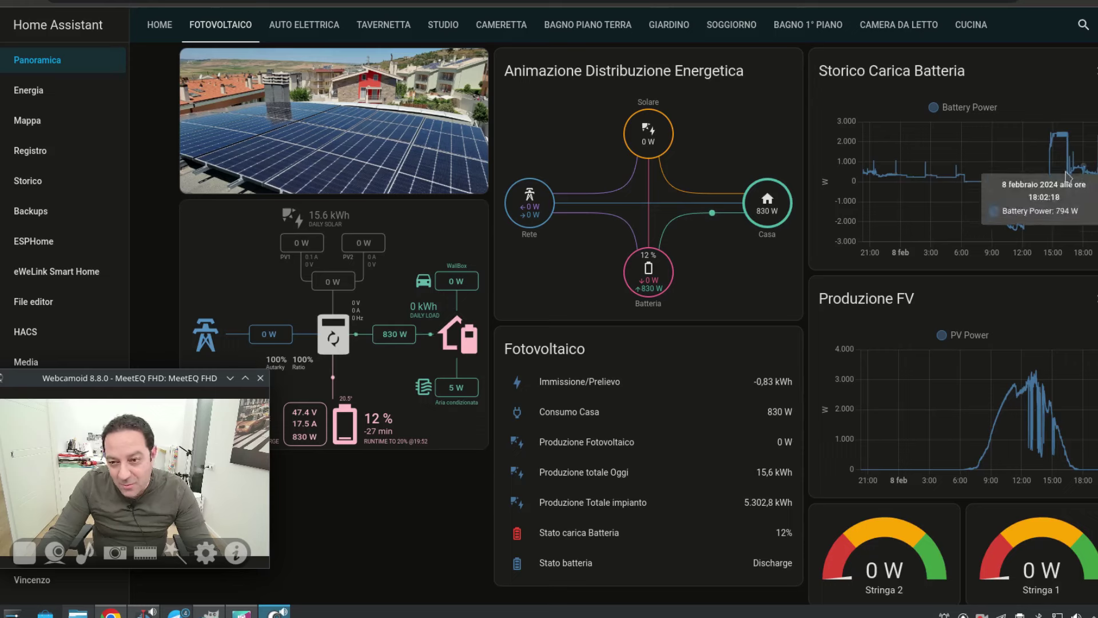
{"action": "mouse_move", "coordinate": [1081, 480]}
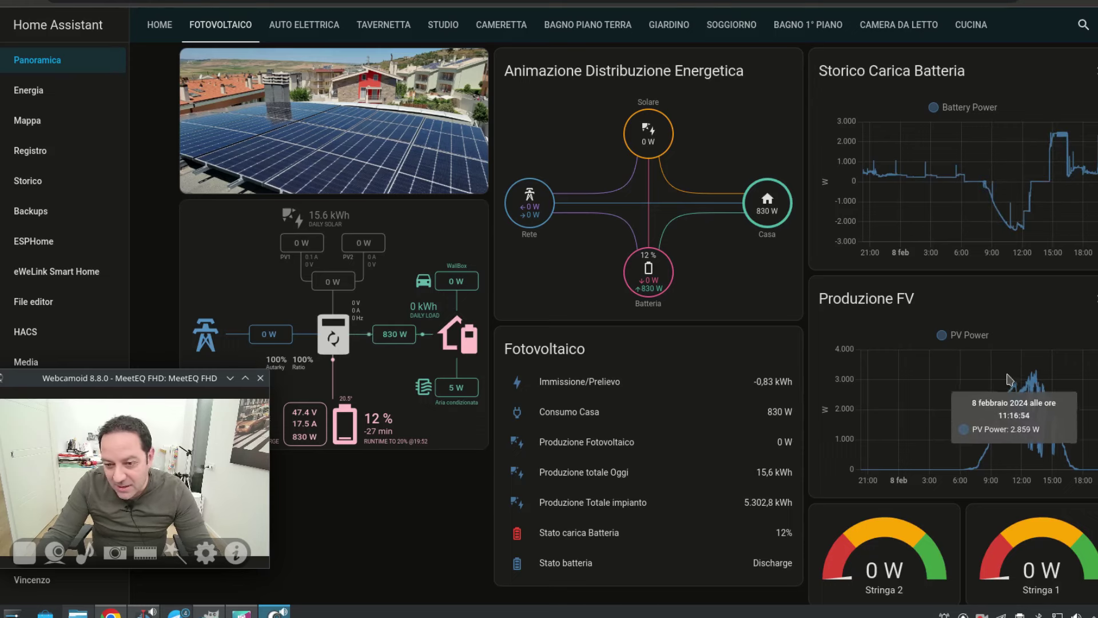